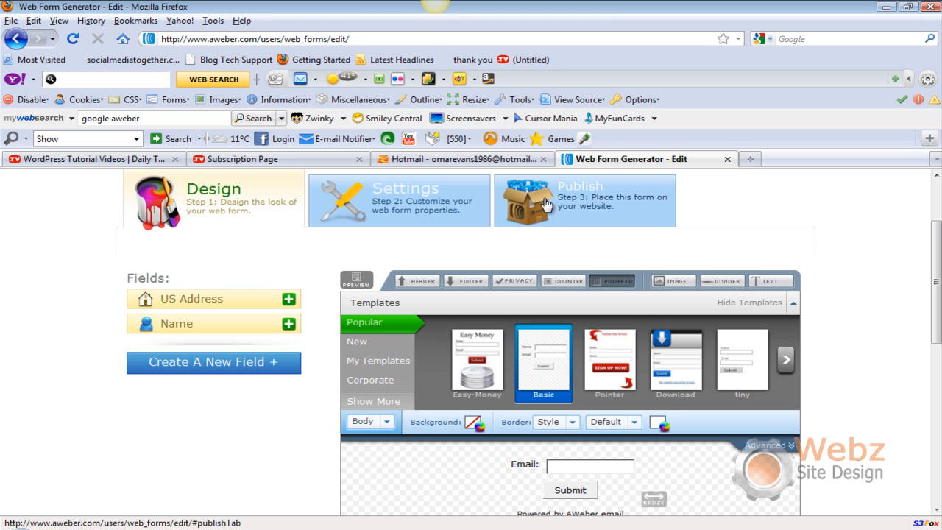
Step: Browse the Popular web form templates and view the Basic template's preview
mouse_move(937, 284)
left_mouse_down()
mouse_move(939, 307)
mouse_move(939, 292)
mouse_move(933, 298)
left_mouse_up()
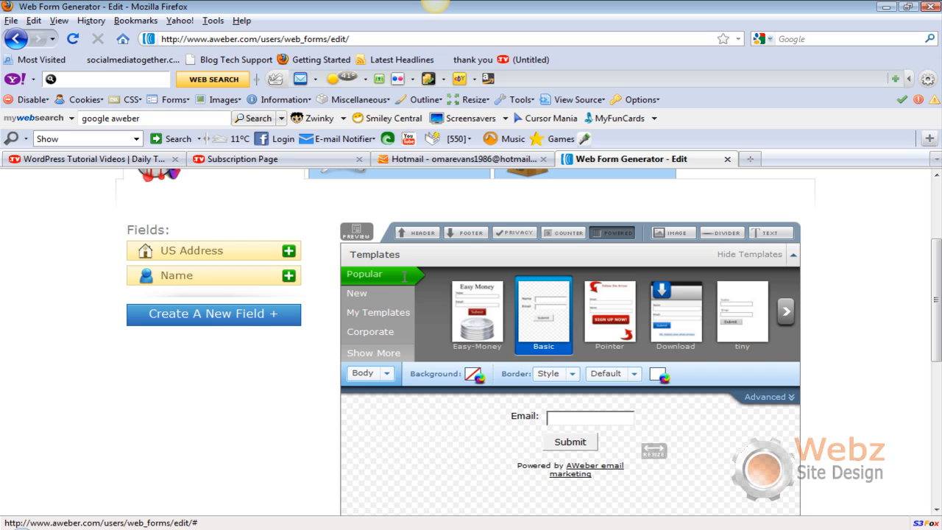
left_click(788, 310)
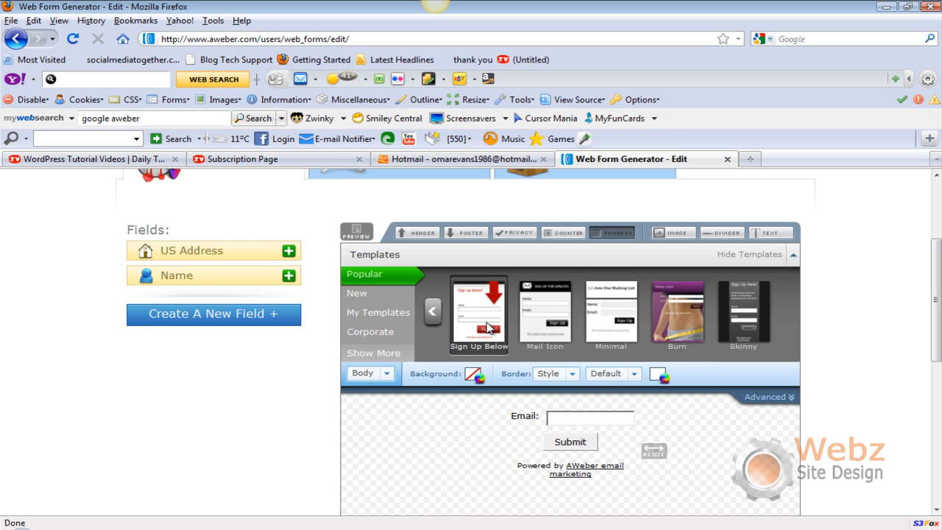
left_click(434, 310)
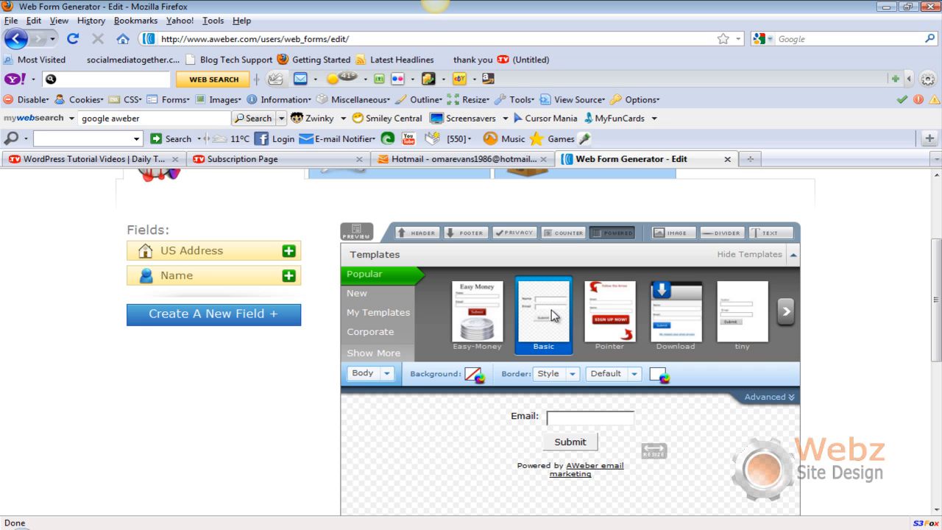
left_click(552, 322)
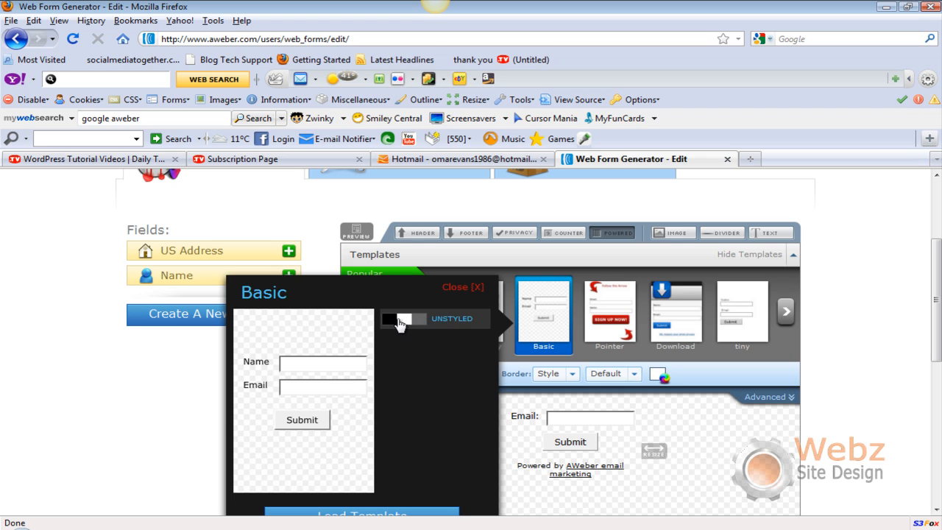
Step: Load the Pointer template in its Alert colour scheme into the web form and check its elements
left_click(609, 310)
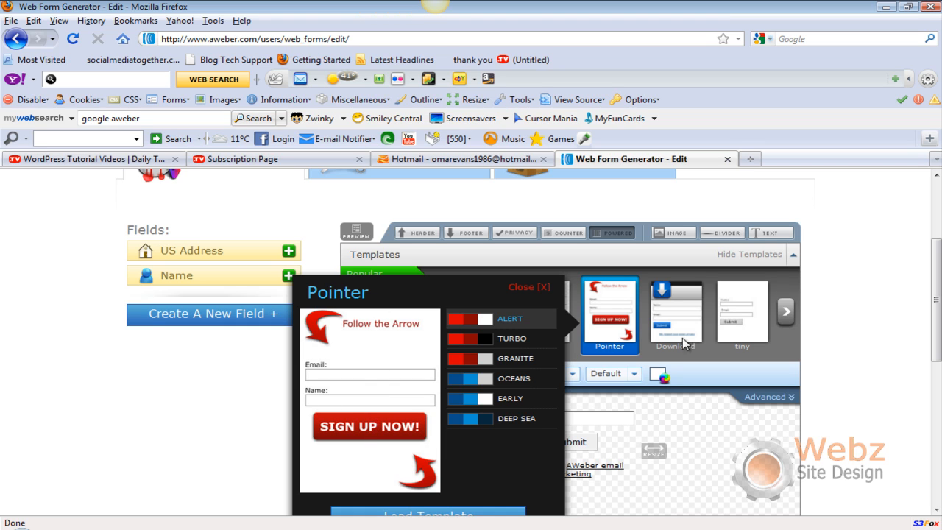
scroll(559, 412, "down", 2)
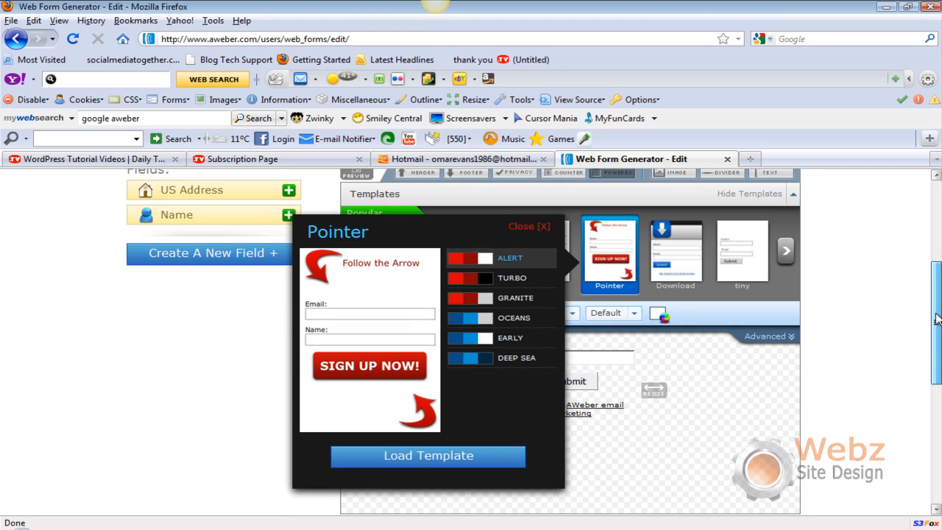
left_click(454, 457)
left_click_drag(938, 289, 939, 310)
mouse_move(506, 309)
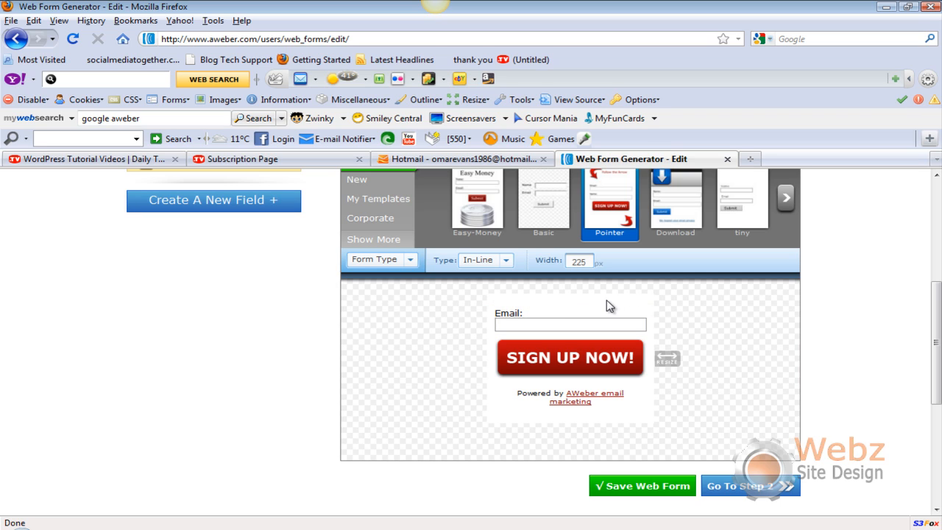
mouse_move(604, 308)
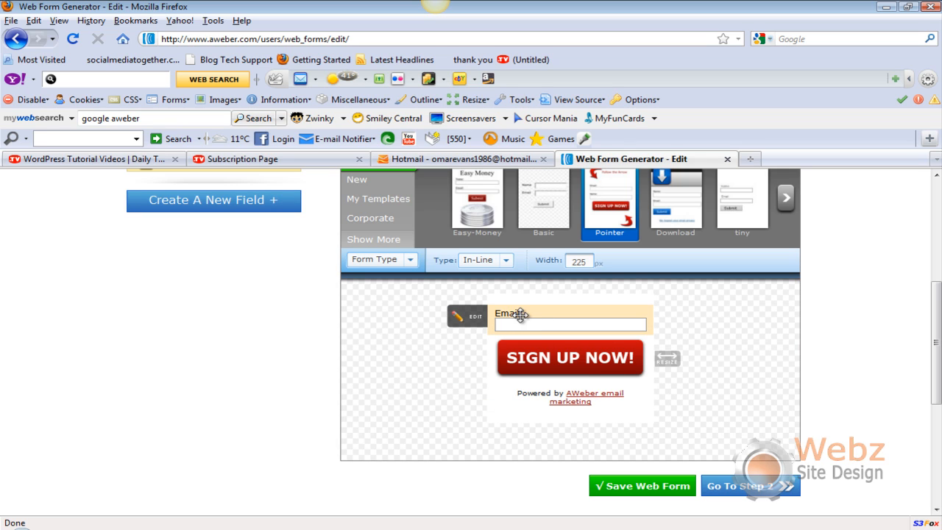
mouse_move(603, 405)
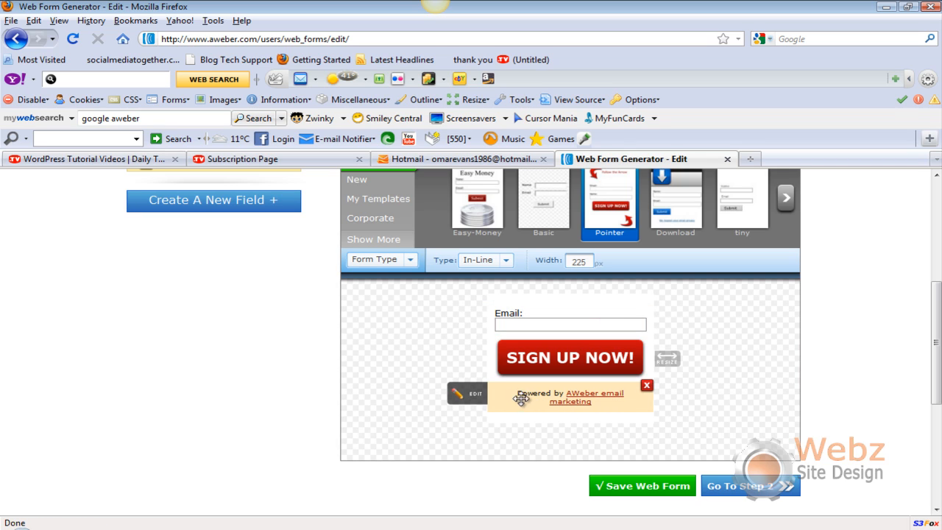
Step: Set the form body's background to no color
left_click_drag(938, 293, 938, 260)
left_click(410, 346)
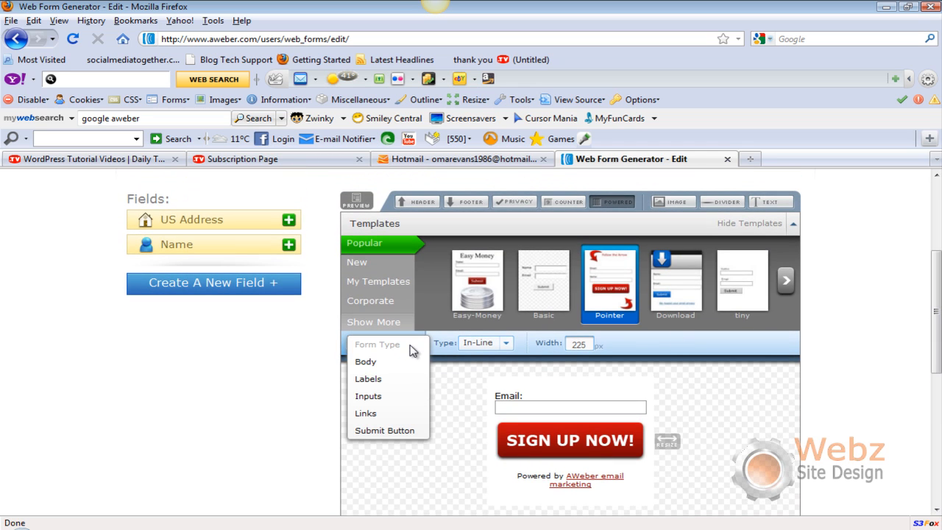
left_click(382, 363)
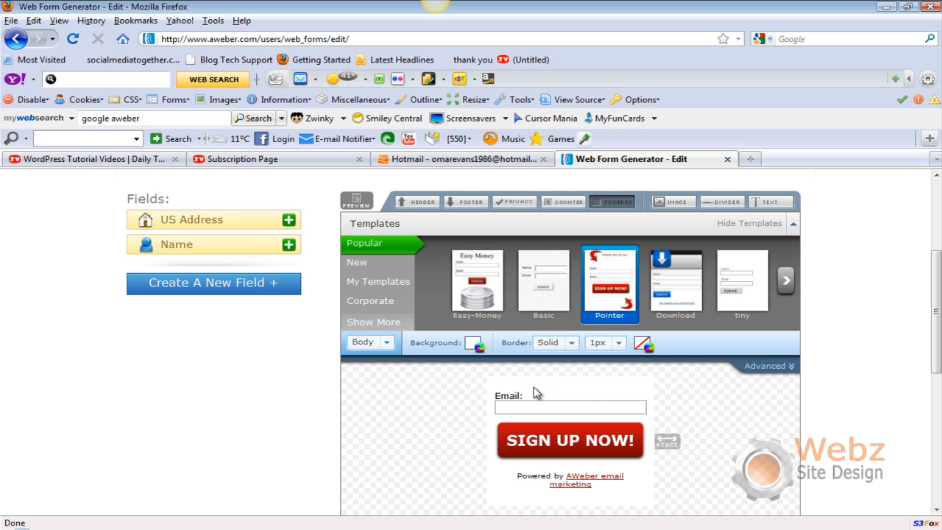
mouse_move(526, 393)
left_click(475, 348)
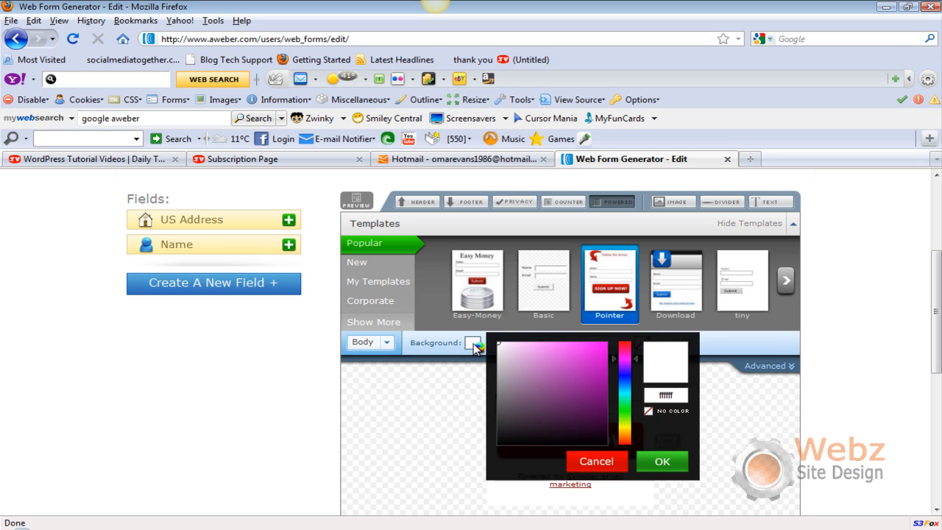
left_click(474, 348)
left_click(470, 346)
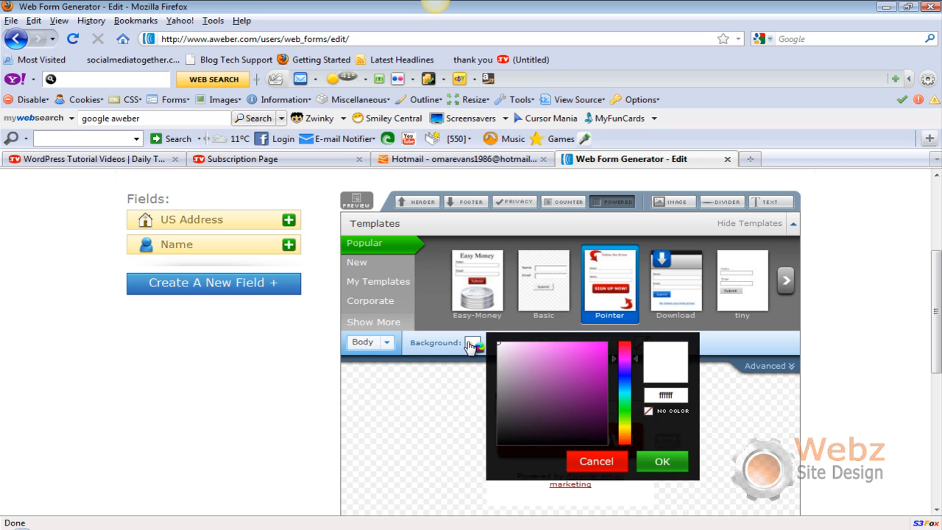
left_click(559, 365)
left_click_drag(555, 382, 584, 371)
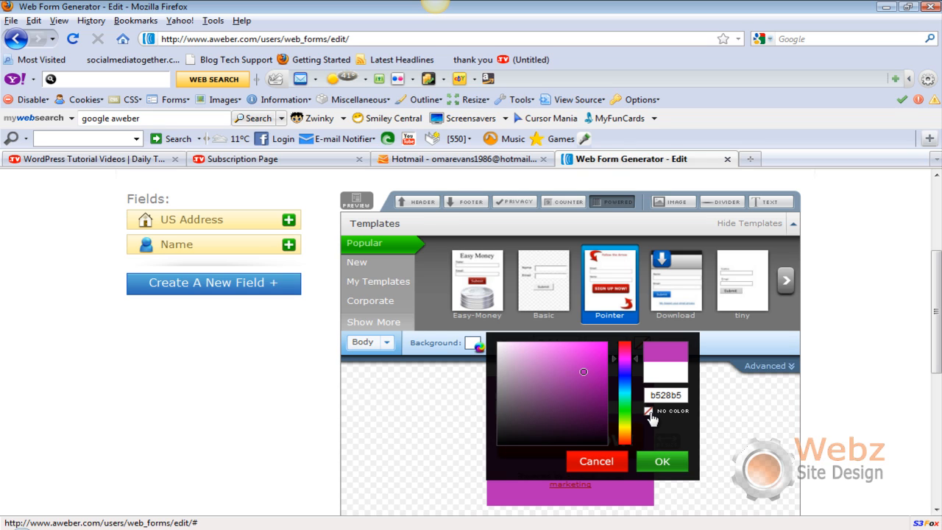
left_click(648, 412)
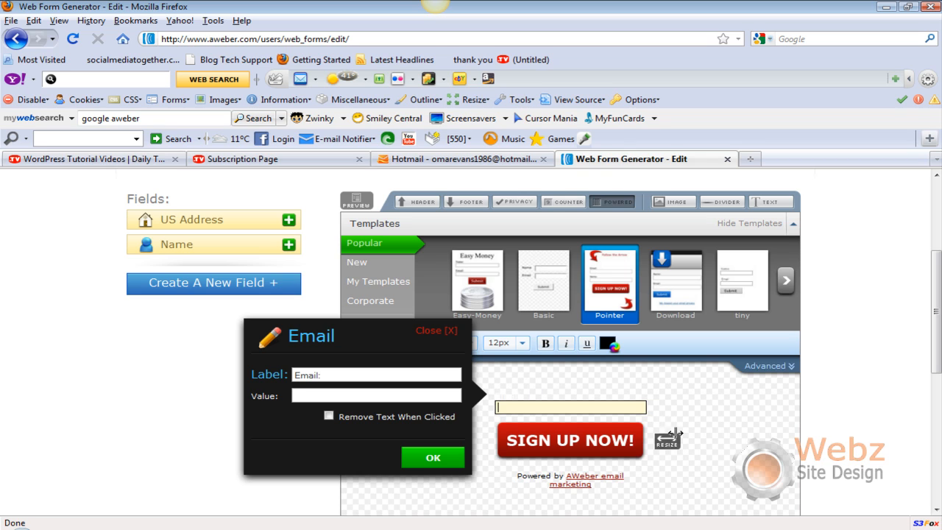
left_click(455, 458)
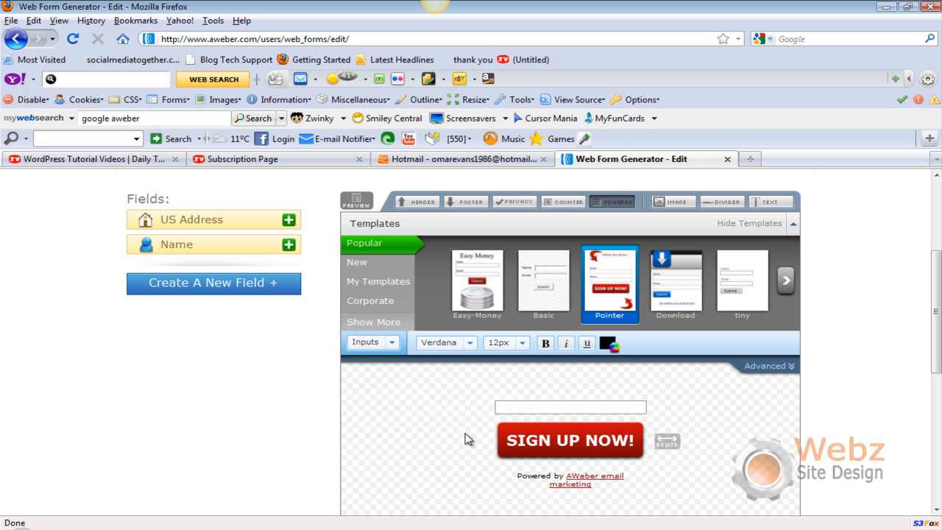
Step: Give the form body a dashed border
left_click(394, 344)
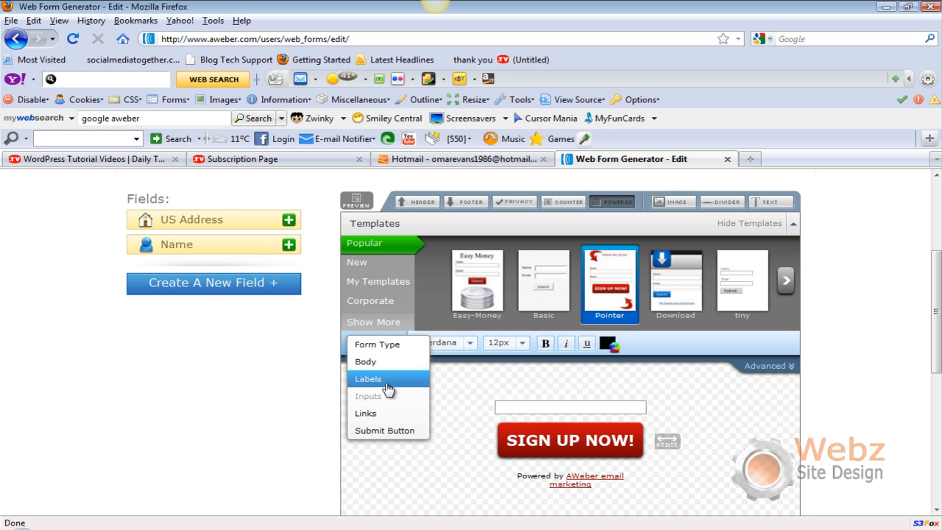
left_click(383, 363)
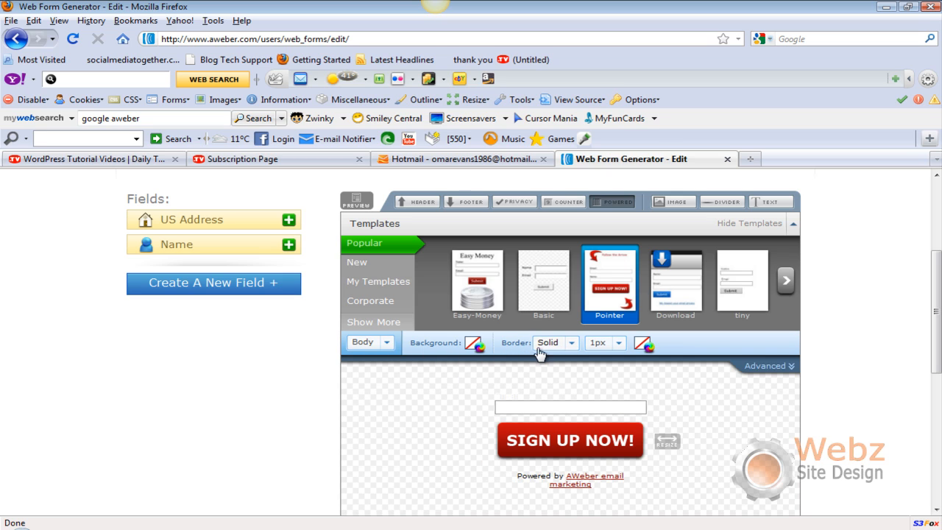
left_click(566, 344)
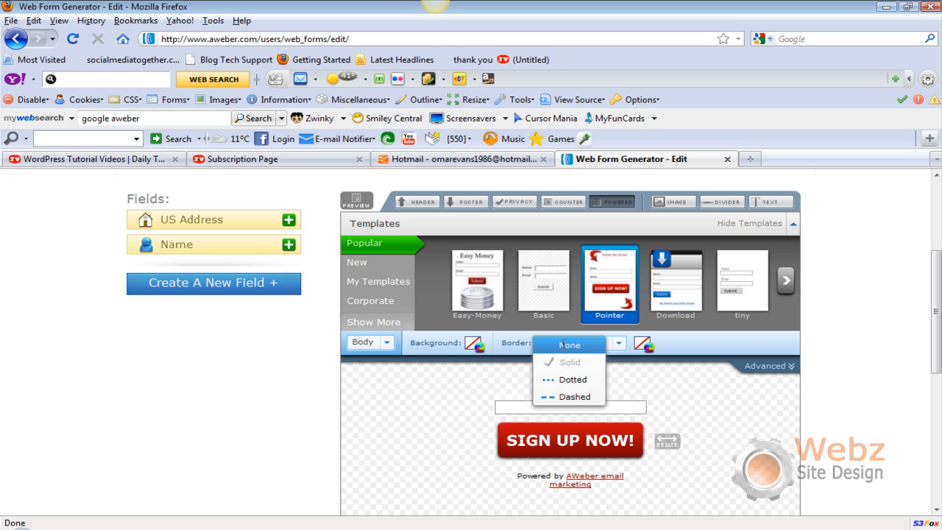
left_click(589, 396)
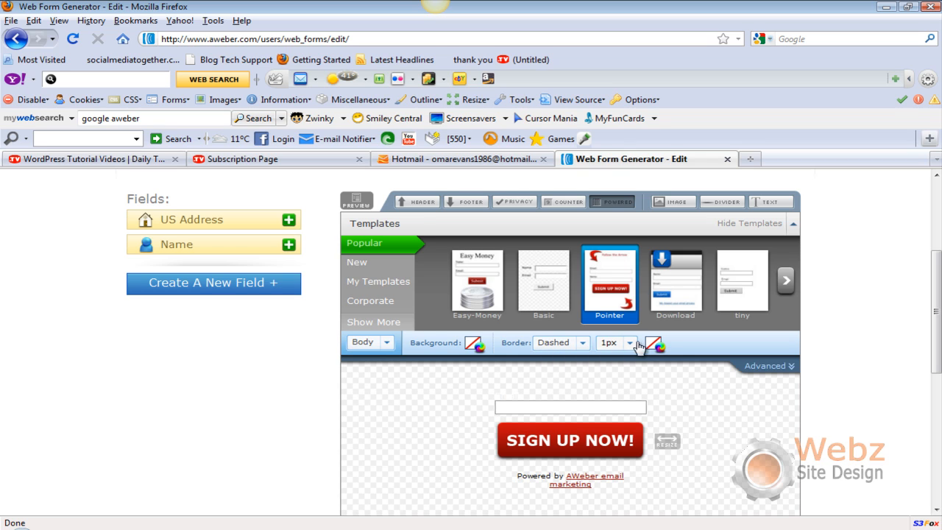
Step: Set the form body's border color to a8254a and its width to 3px
left_click(649, 345)
left_click(649, 345)
left_click(650, 346)
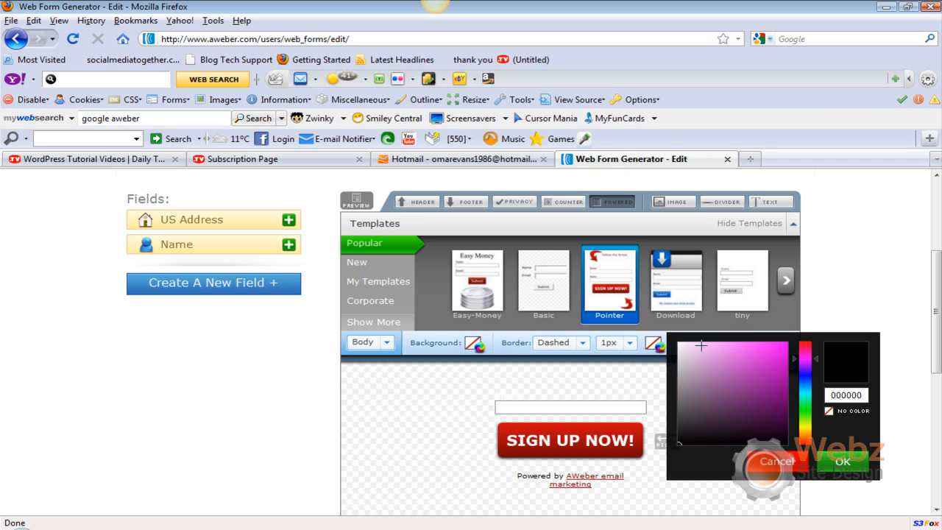
left_click_drag(713, 350, 741, 355)
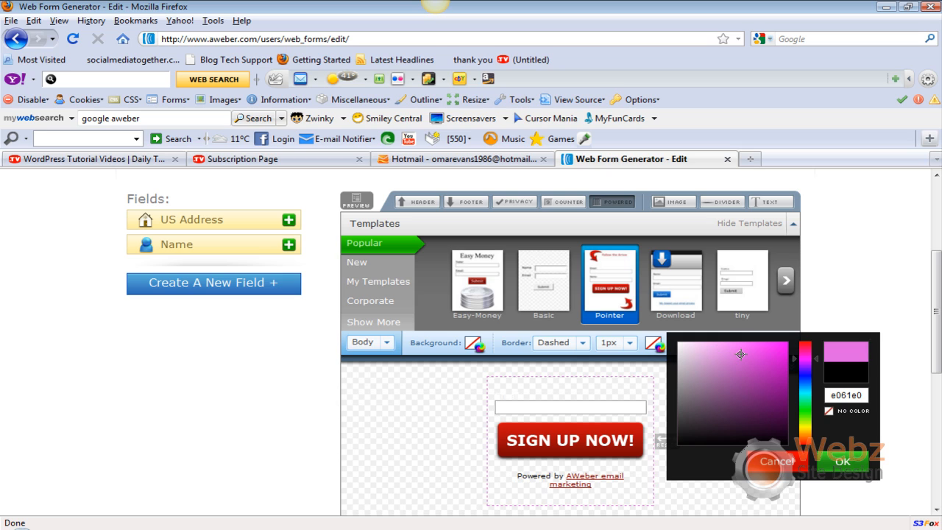
left_click(760, 389)
left_click(762, 399)
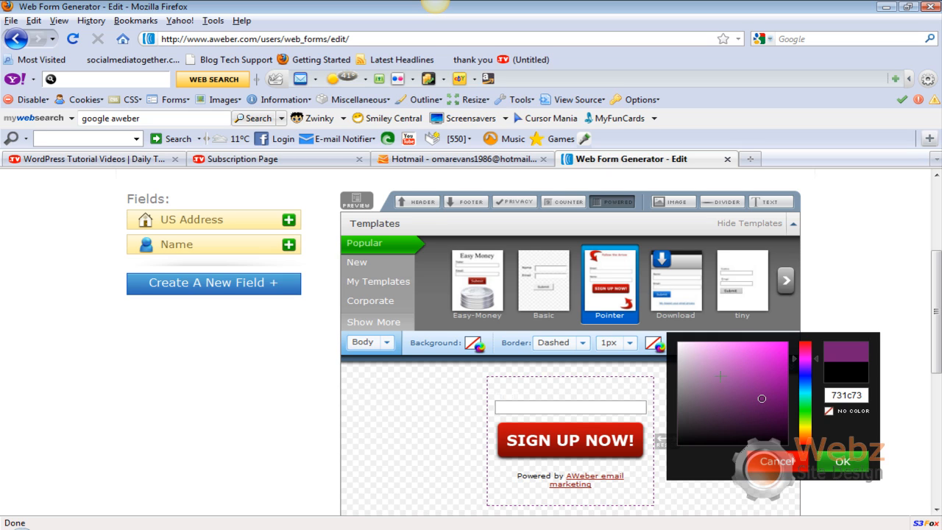
left_click(806, 346)
left_click(764, 377)
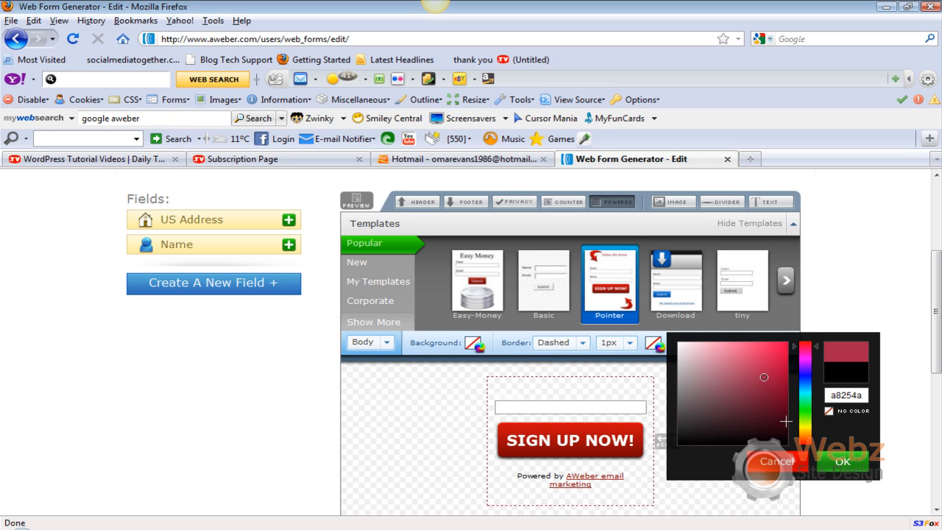
left_click(844, 462)
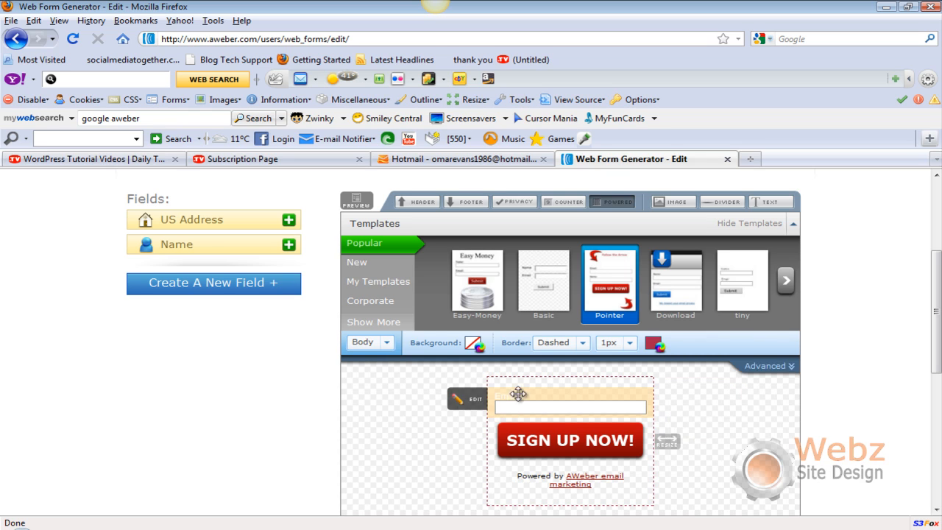
left_click(631, 343)
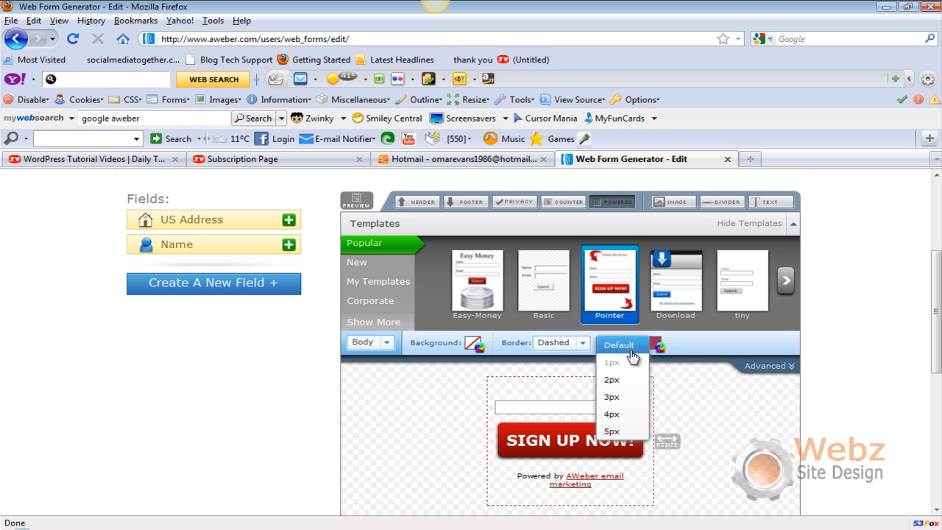
left_click(618, 397)
Step: Try a solid border style on the form body and return it to dashed
left_click(588, 348)
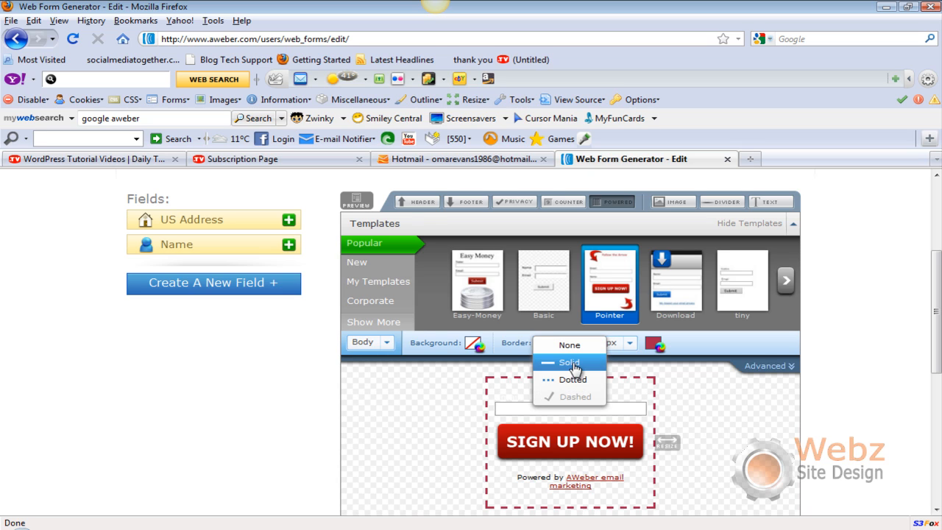
left_click(571, 362)
left_click(576, 343)
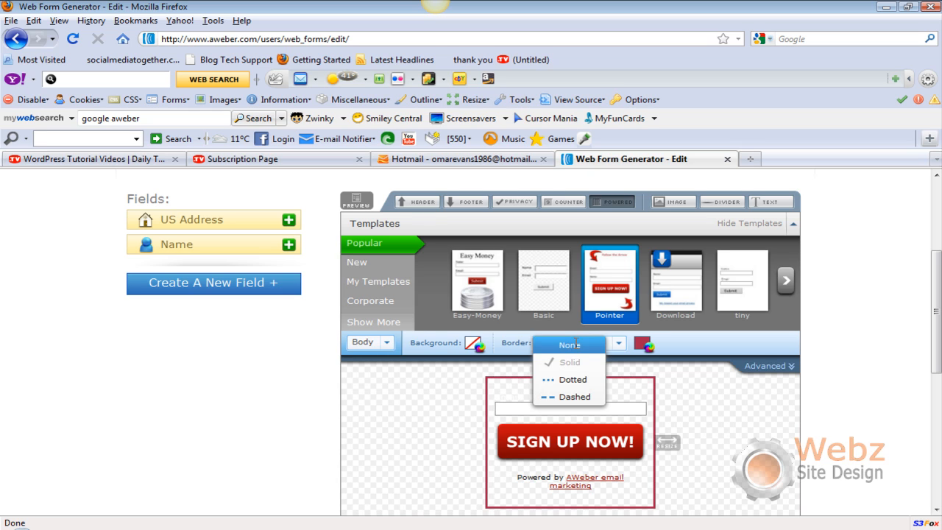
left_click(581, 397)
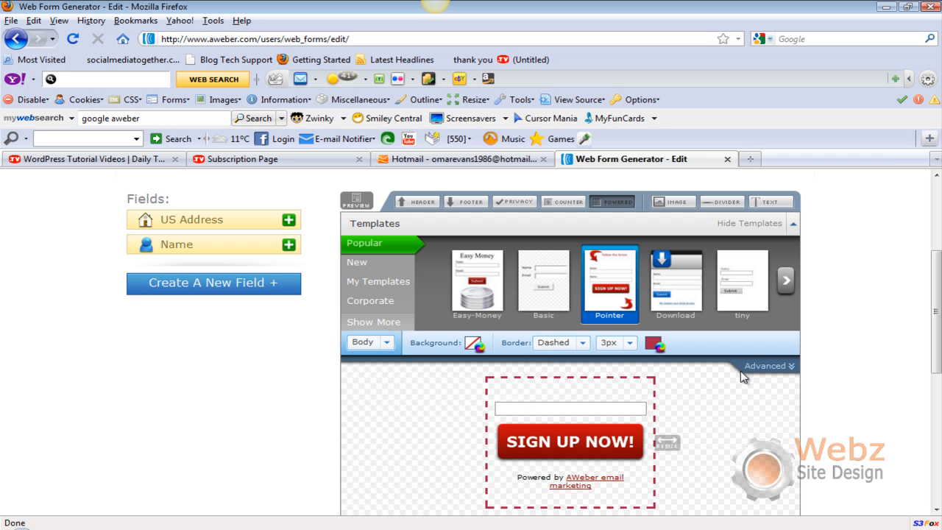
Step: Examine the form body's advanced settings for background image URL, image position and tiling, leaving them as they are
left_click_drag(939, 277, 940, 300)
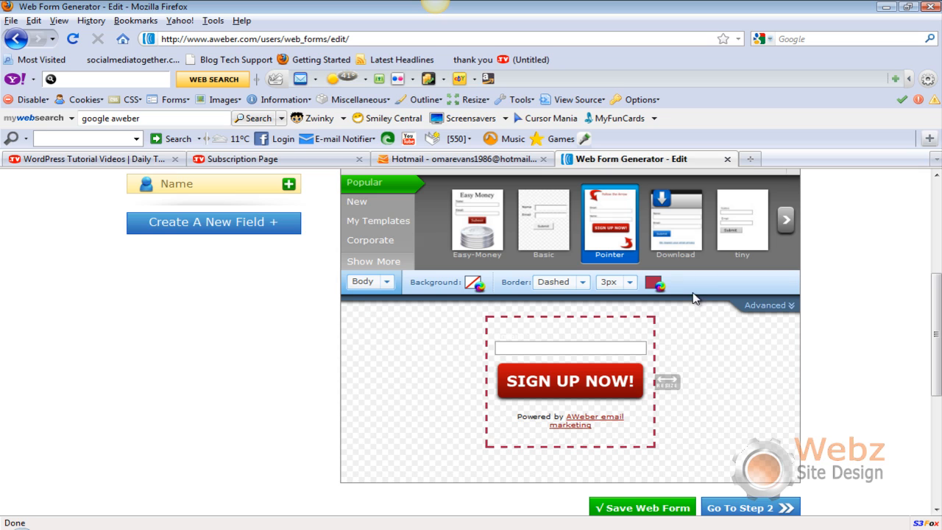
left_click(384, 281)
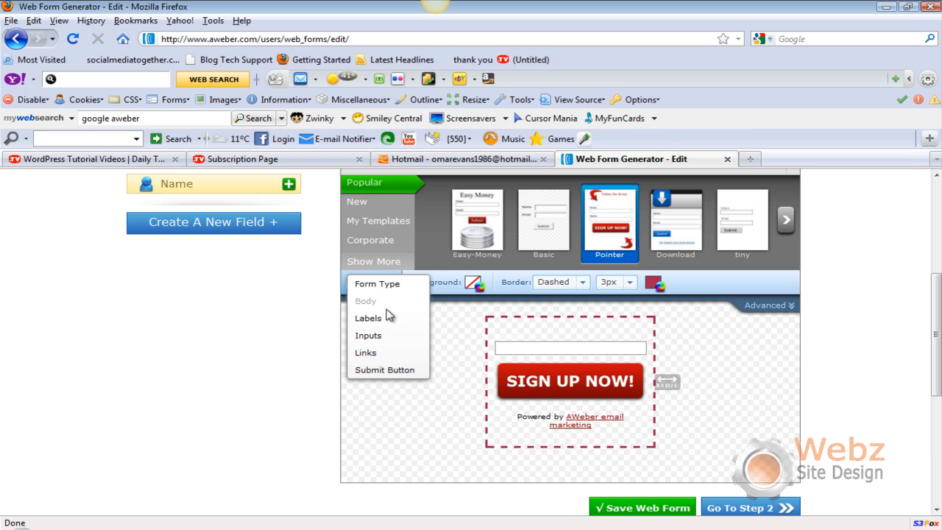
left_click(789, 307)
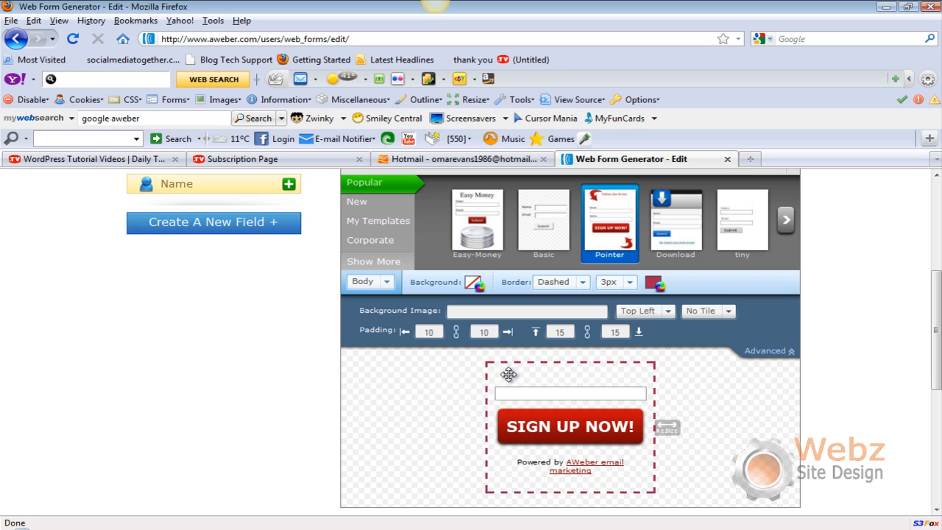
left_click(457, 313)
type("http://")
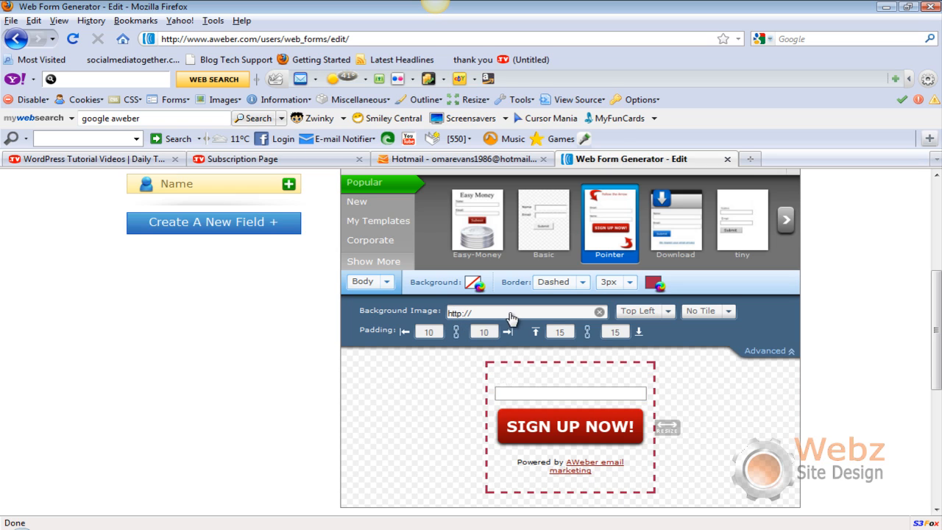
left_click(671, 312)
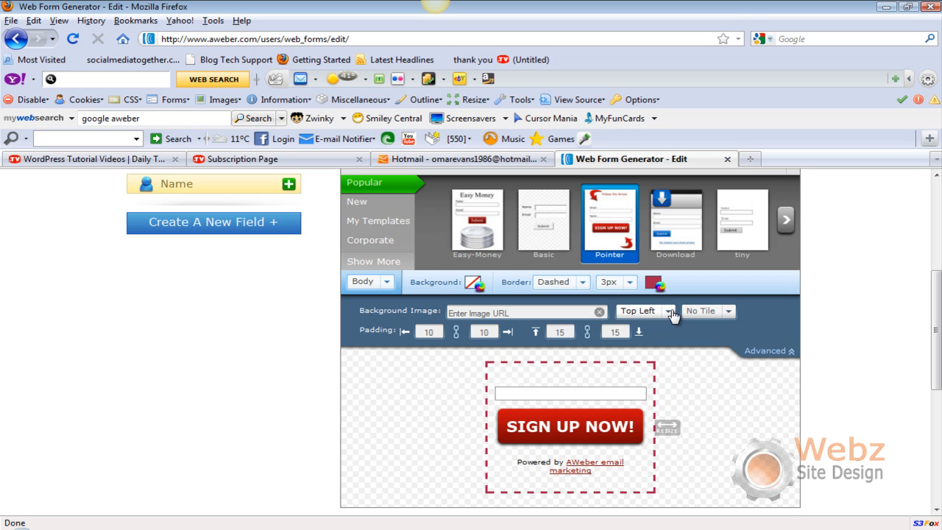
left_click(671, 312)
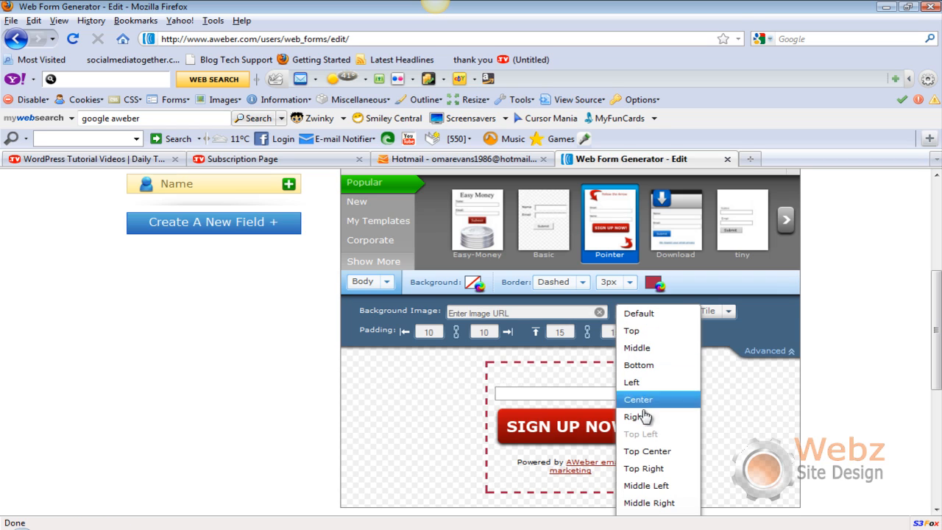
left_click(714, 322)
left_click(723, 313)
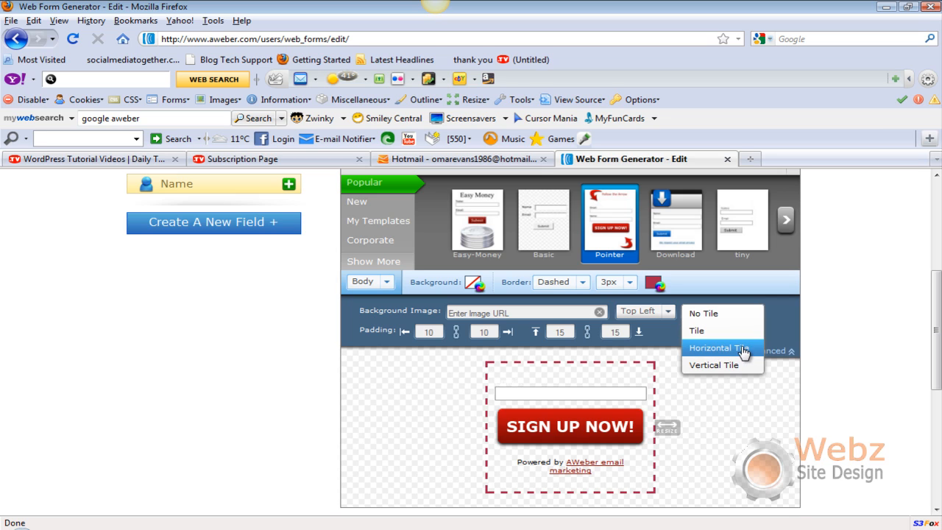
left_click(709, 377)
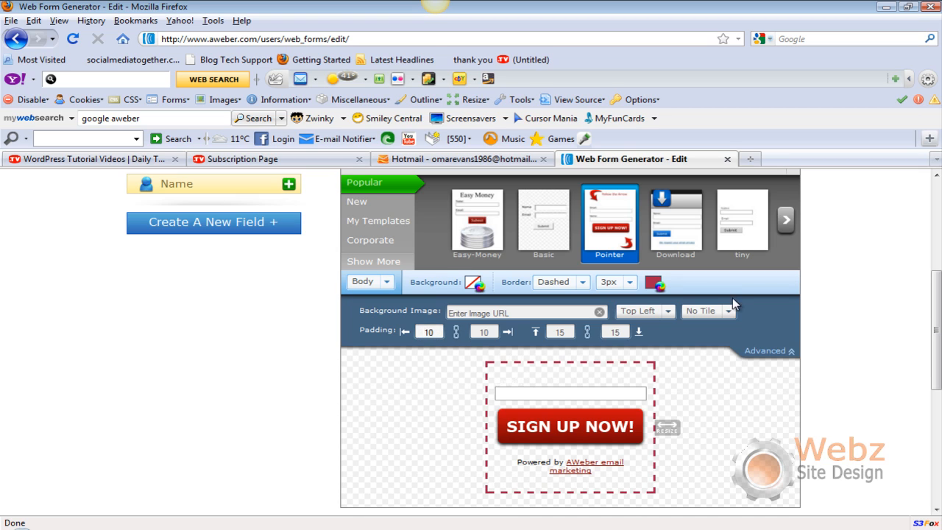
left_click(785, 353)
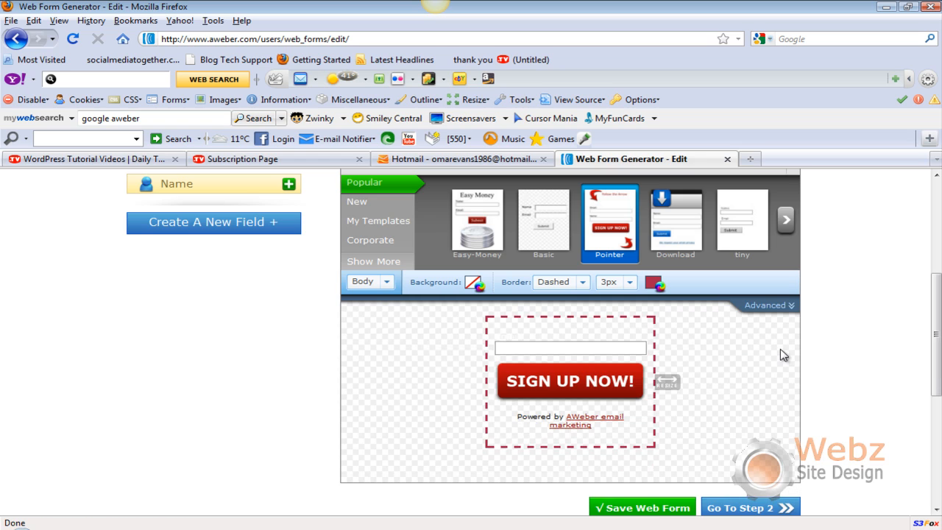
Step: Make the text of the form's labels bold
left_click(386, 282)
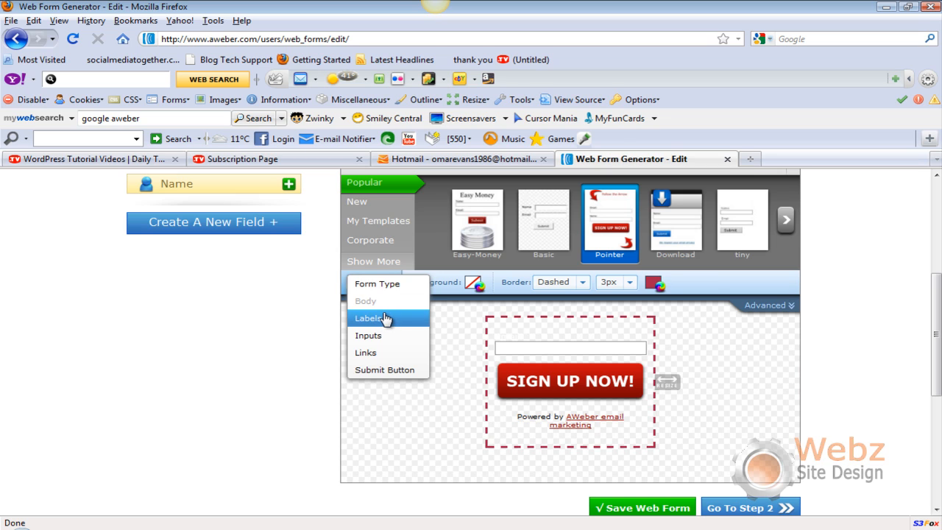
left_click(387, 317)
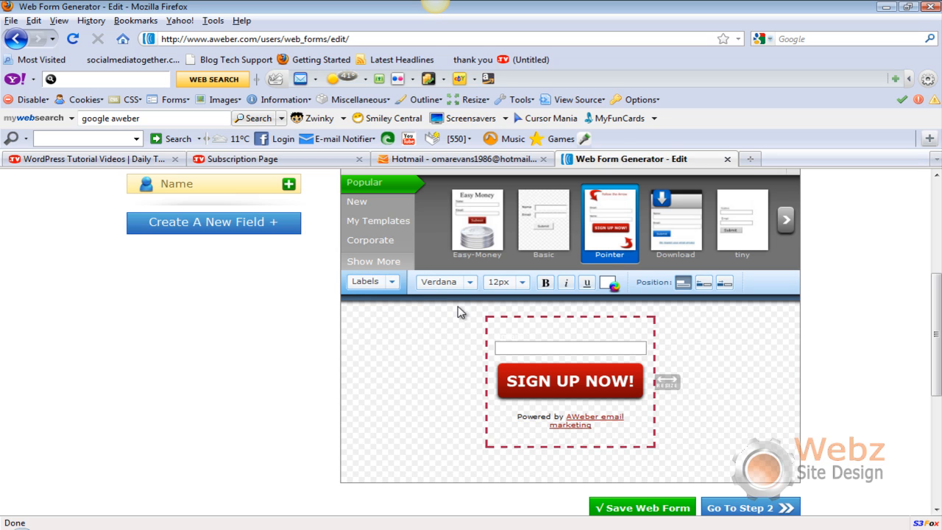
left_click(546, 284)
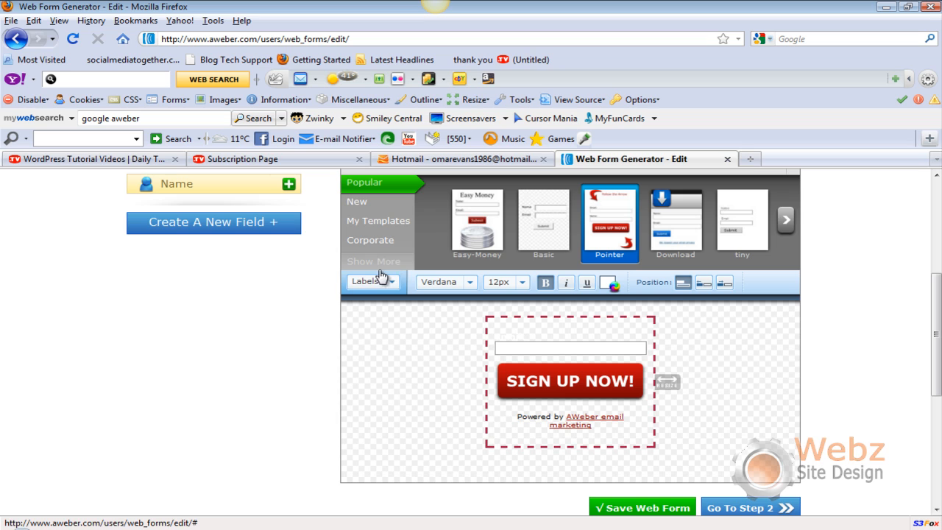
Step: Examine the submit button's style settings and its edit dialog without changing anything
scroll(267, 241, "up", 2)
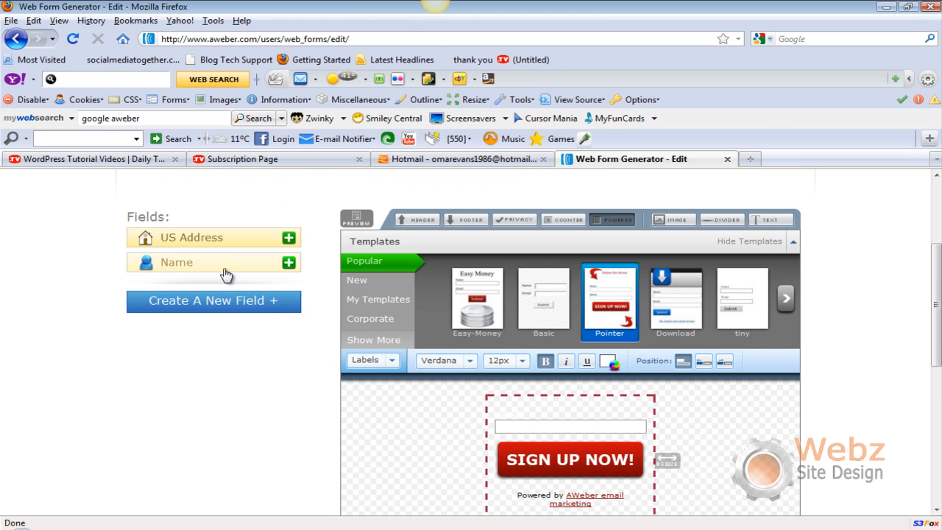
scroll(209, 252, "down", 2)
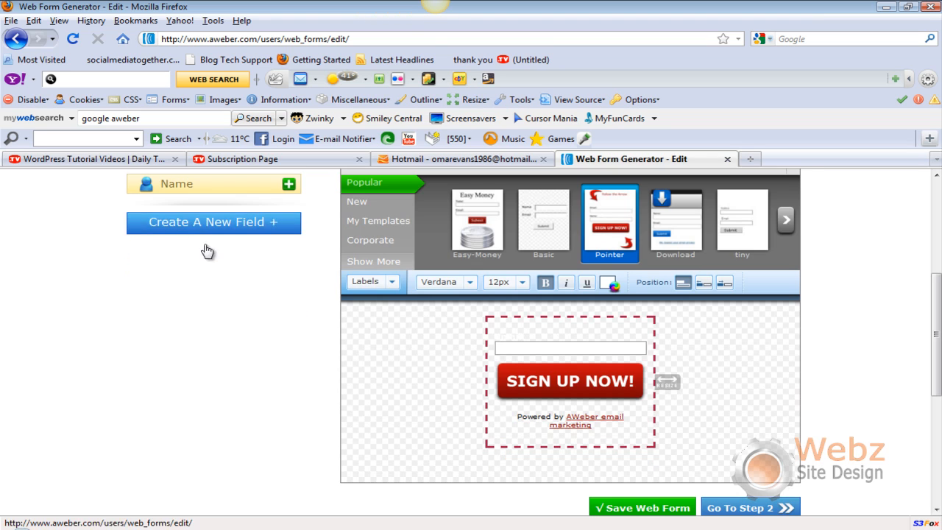
scroll(209, 251, "up", 2)
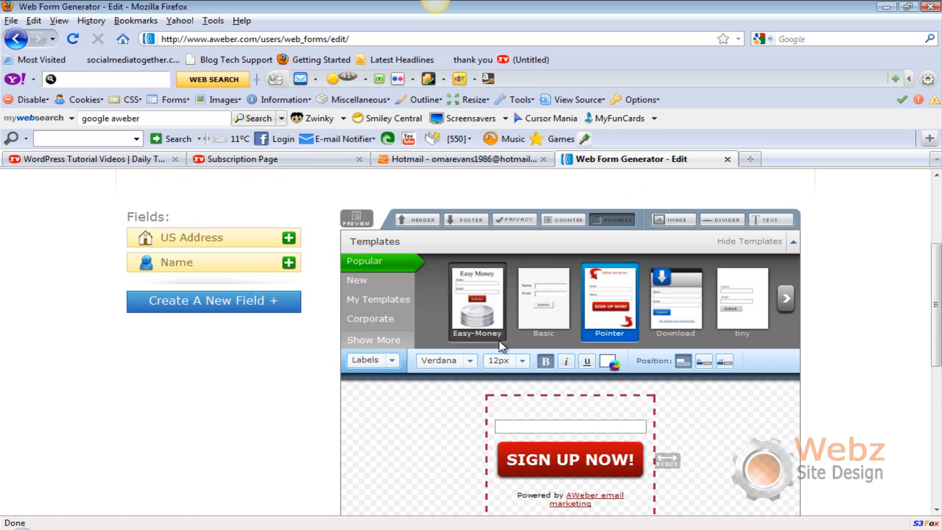
left_click(391, 361)
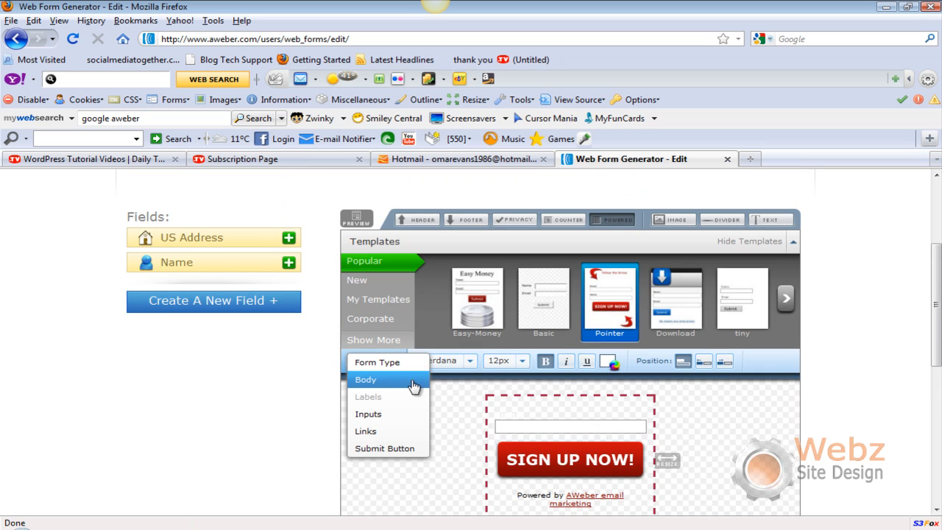
left_click(413, 449)
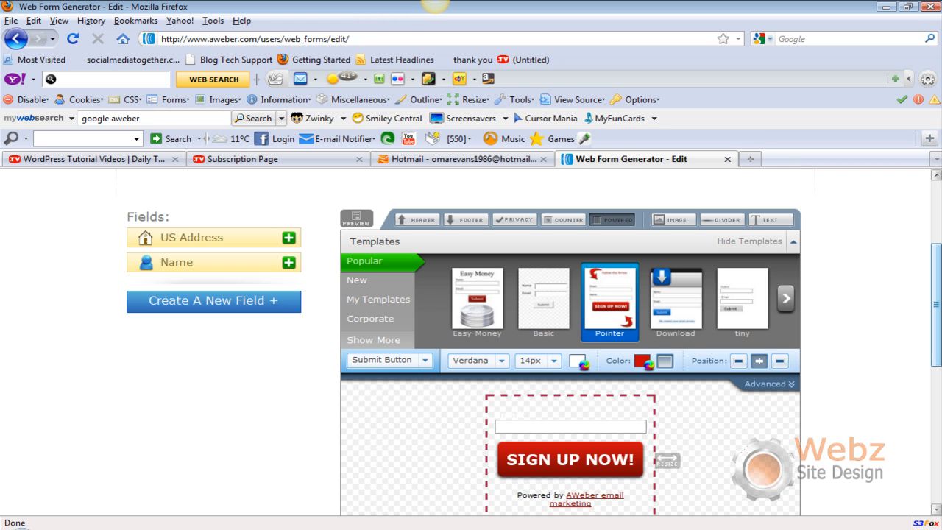
scroll(515, 412, "down", 2)
mouse_move(515, 400)
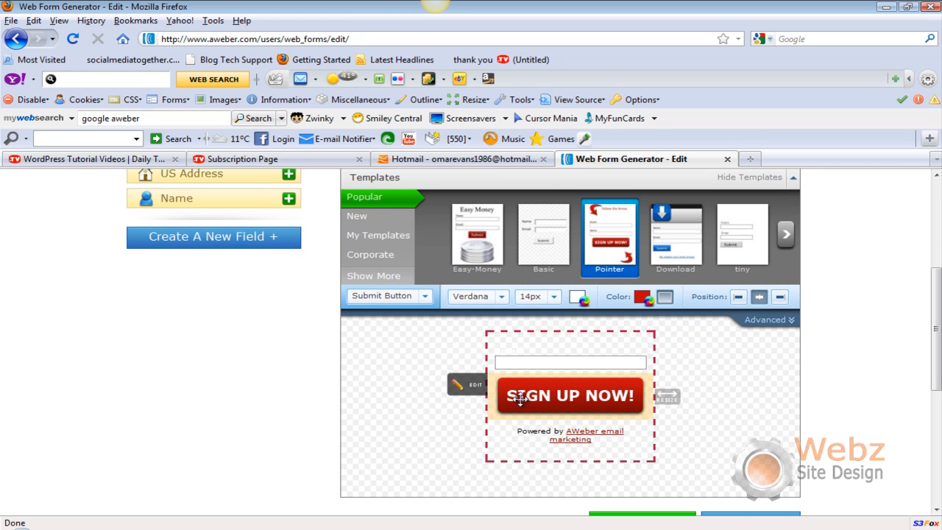
left_click(477, 388)
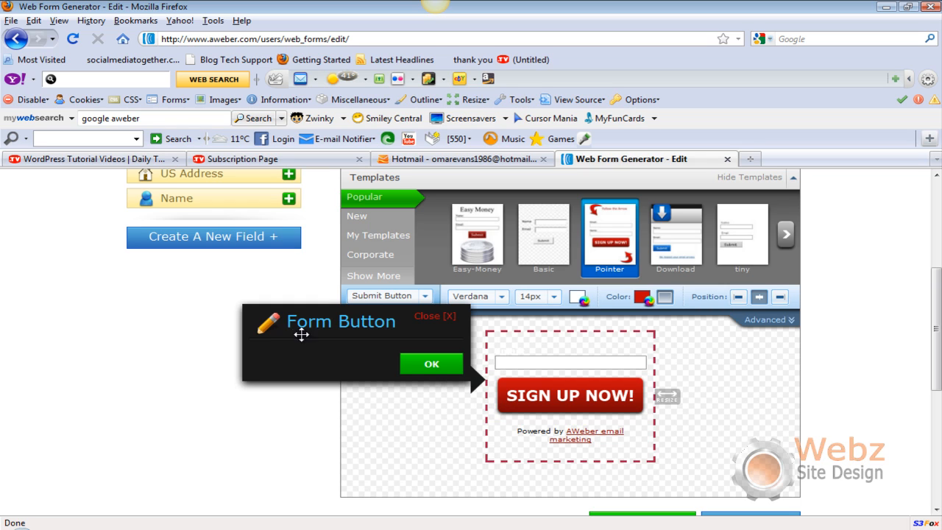
left_click(440, 366)
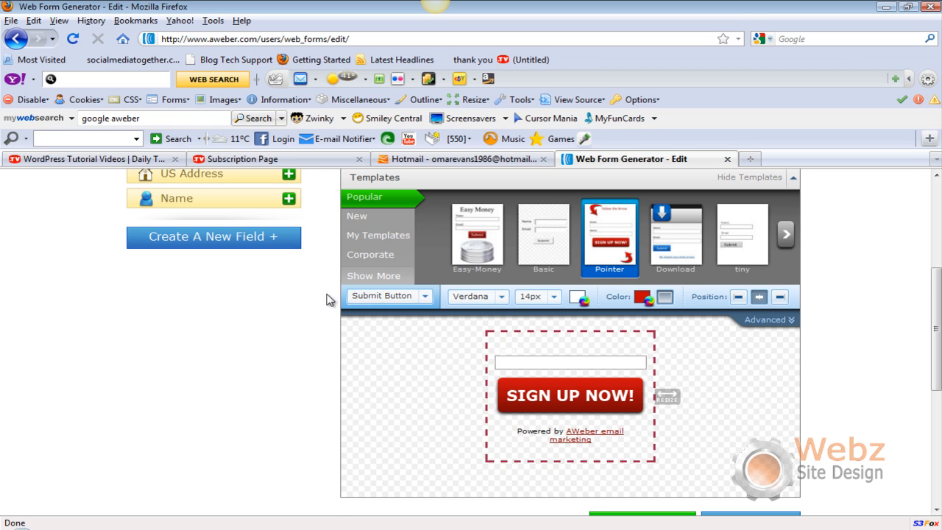
Step: Load the unstyled Basic template from the popular templates into the form
scroll(320, 295, "up", 2)
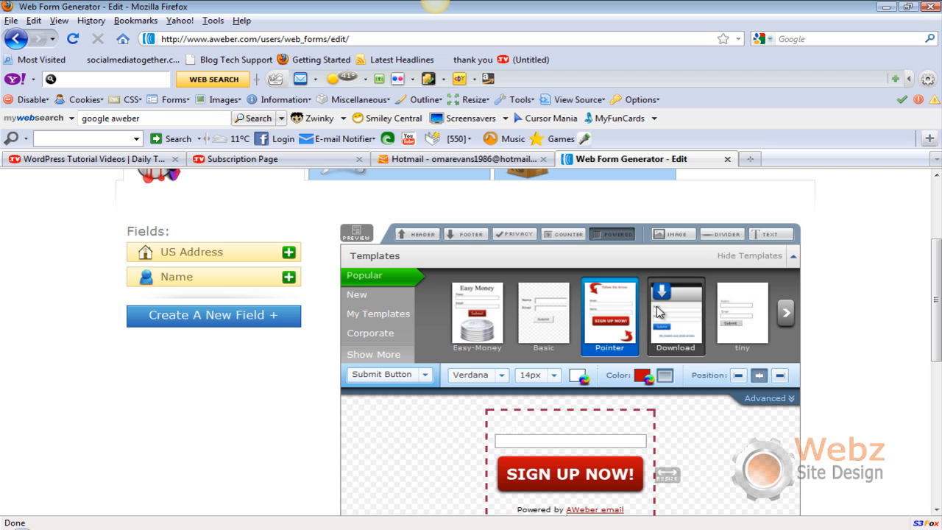
left_click(543, 319)
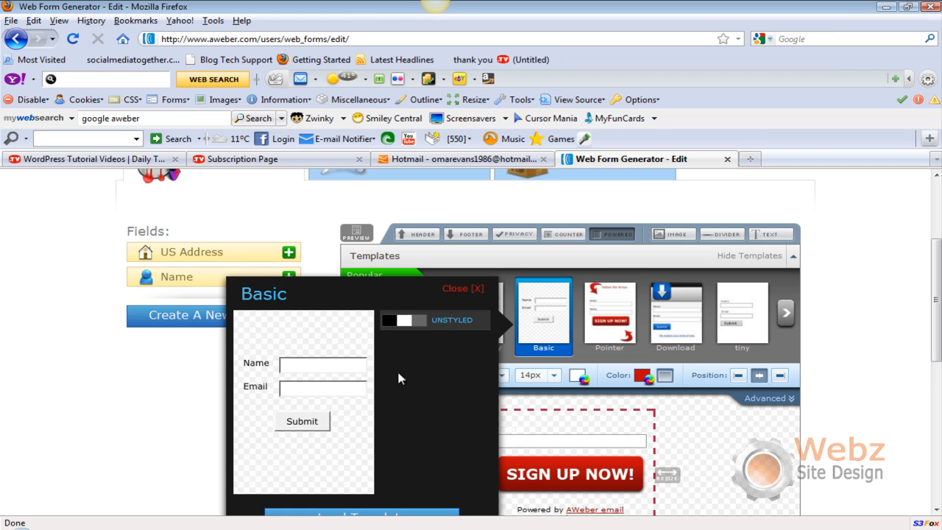
scroll(402, 412, "down", 2)
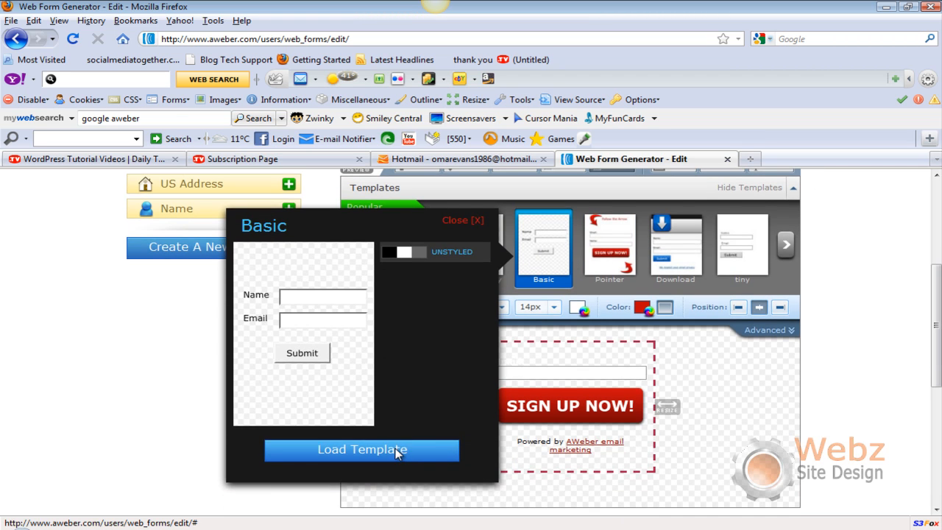
left_click(395, 451)
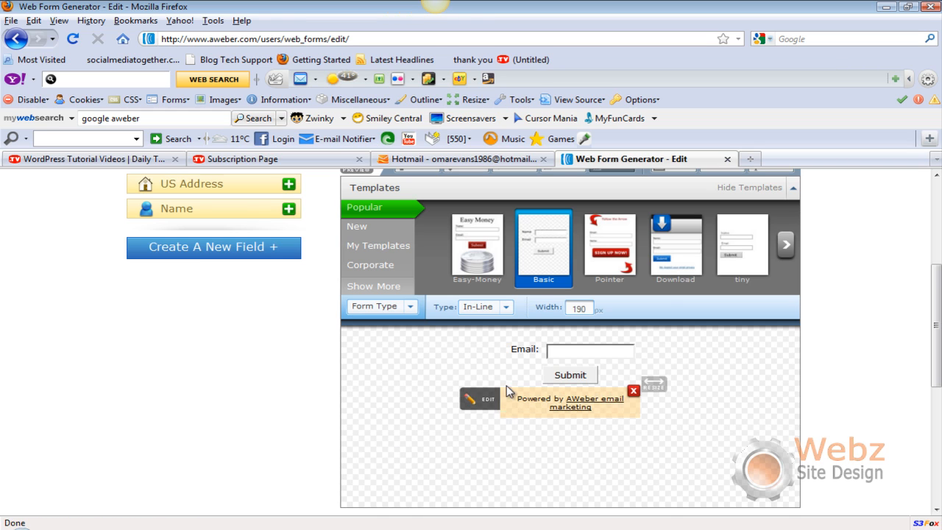
Step: Try to create a new custom field called "Name" and remove it from the form again
scroll(471, 379, "up", 2)
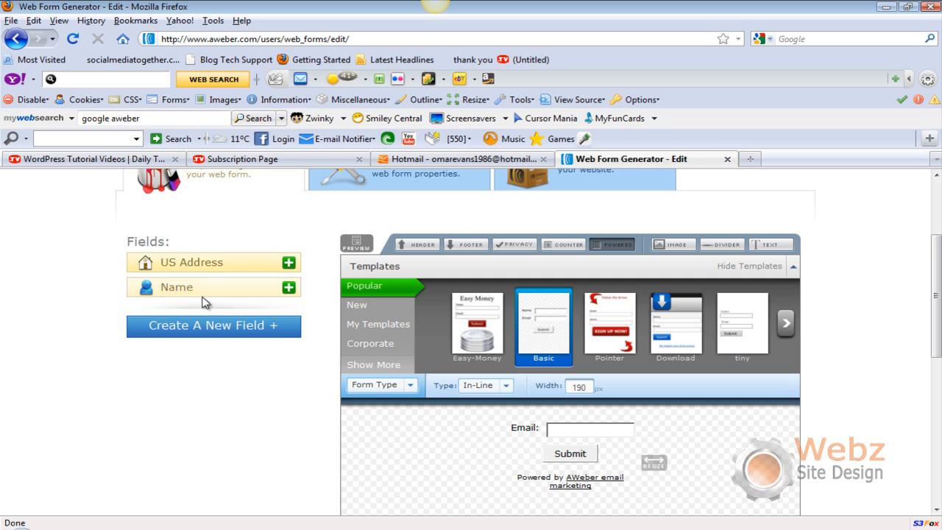
mouse_move(463, 458)
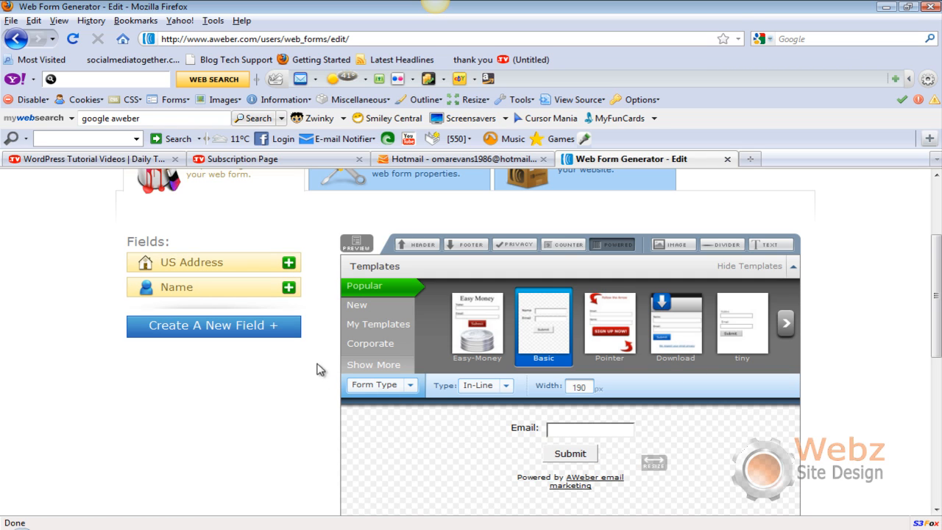
left_click(253, 331)
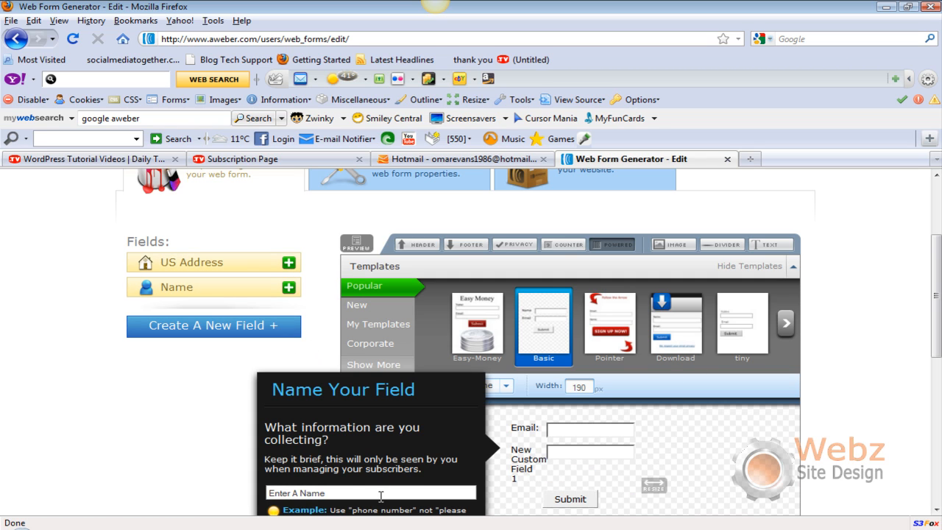
left_click(364, 493)
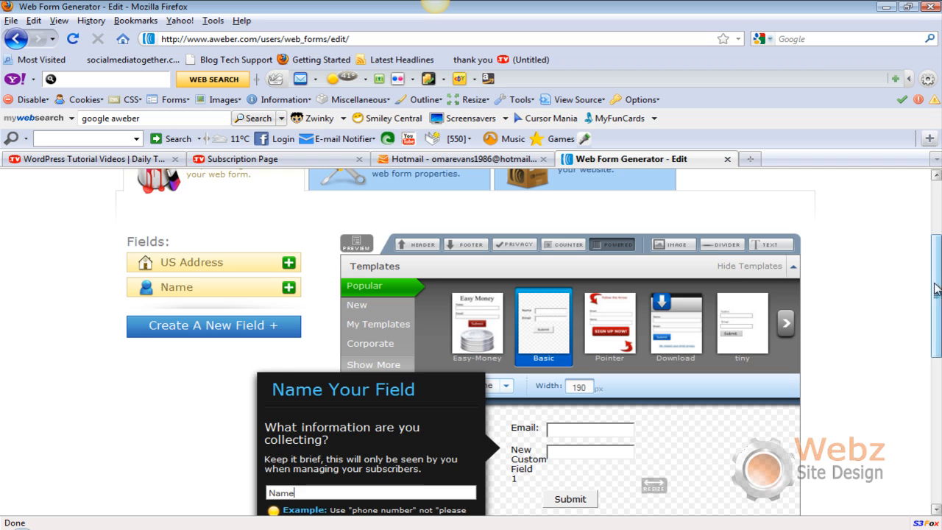
scroll(932, 293, "down", 2)
type("Name")
left_click(446, 484)
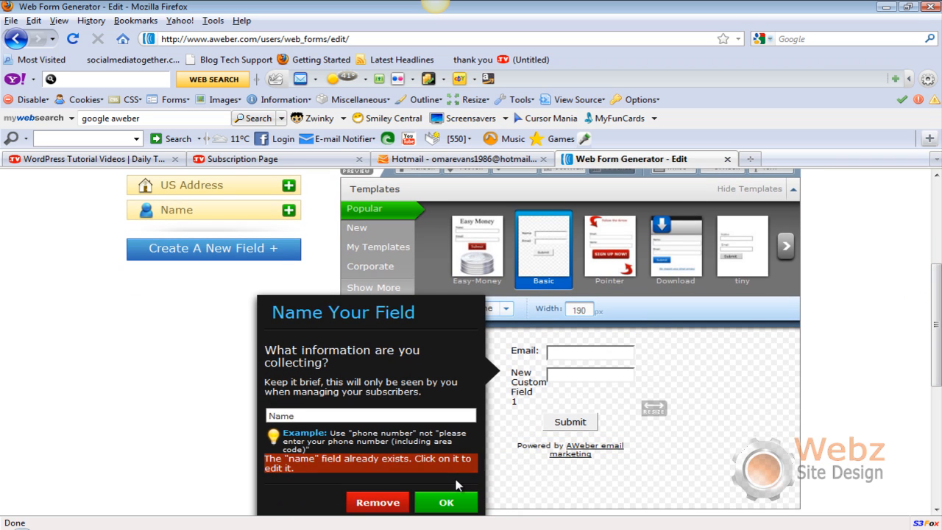
scroll(382, 468, "down", 2)
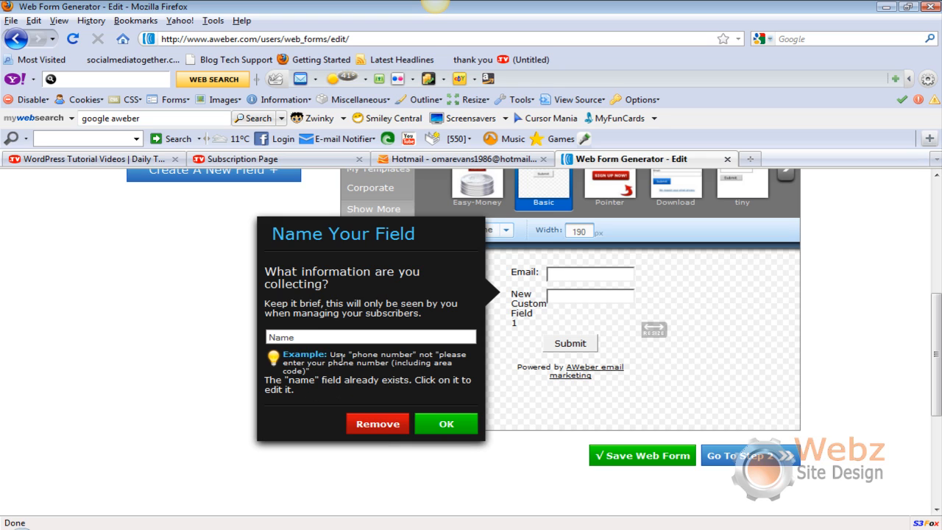
left_click_drag(326, 340, 262, 341)
left_click(443, 427)
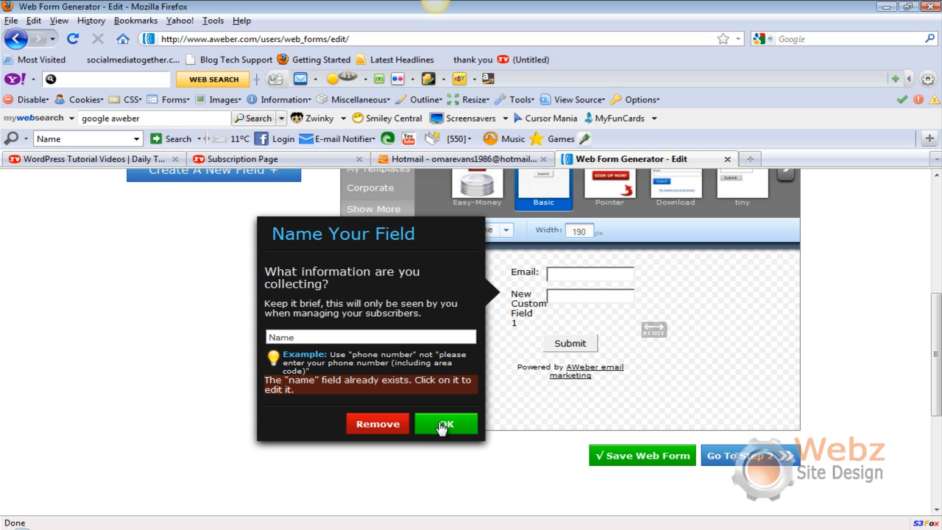
left_click(393, 424)
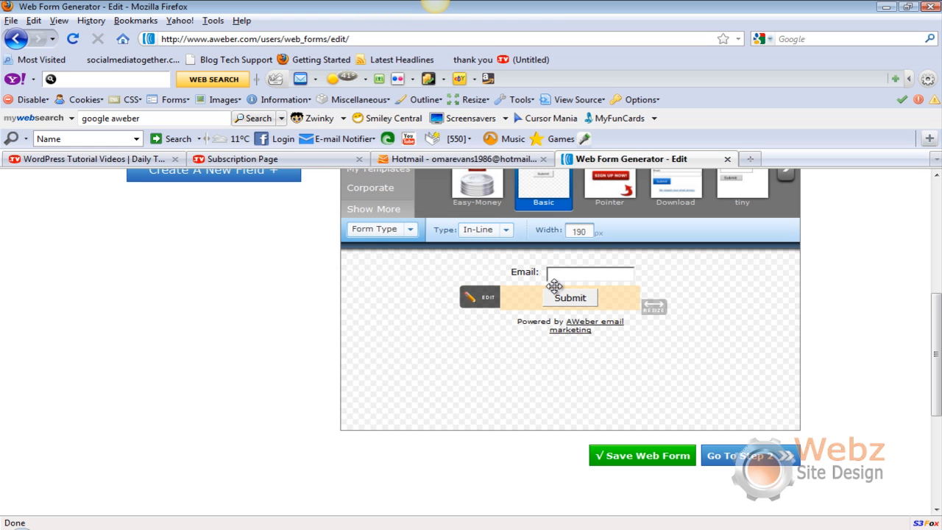
Step: Create a new custom form field called "Phone"
scroll(555, 287, "up", 2)
left_click(197, 250)
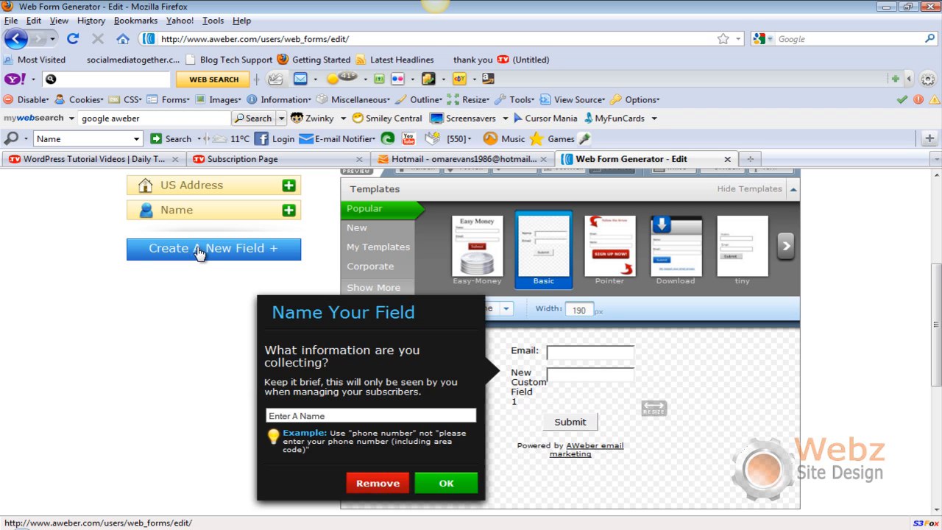
left_click(348, 414)
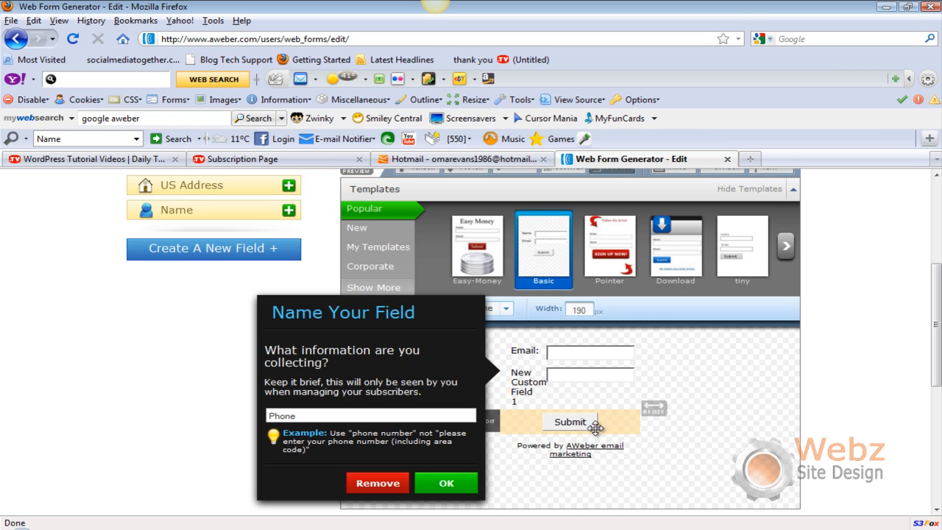
left_click(466, 489)
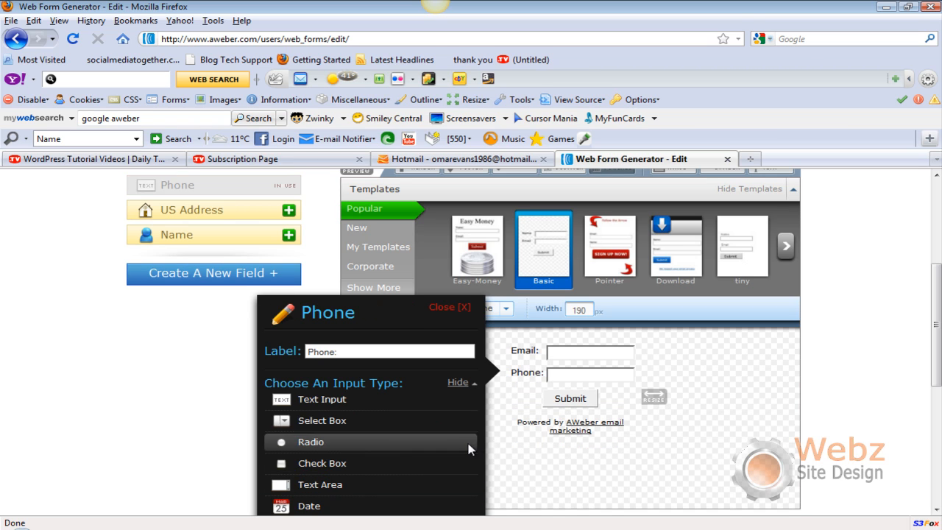
Step: Accept the Phone field as a text input and remove the "Powered by AWeber email marketing" line from the form
scroll(447, 391, "down", 2)
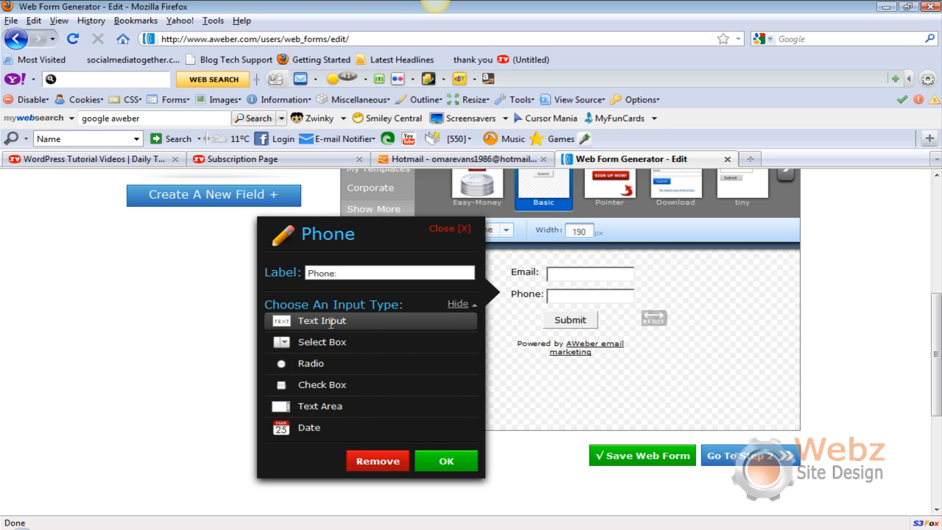
left_click(456, 461)
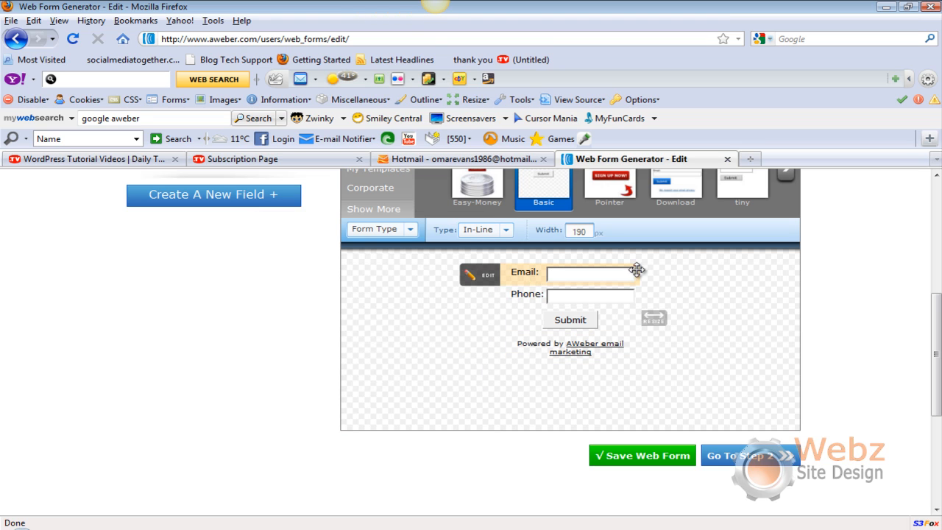
scroll(611, 298, "up", 2)
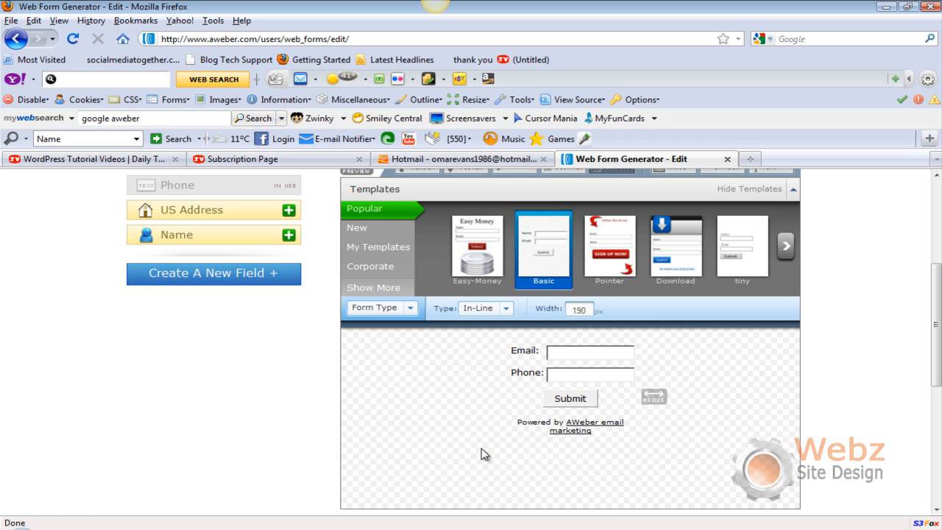
mouse_move(523, 430)
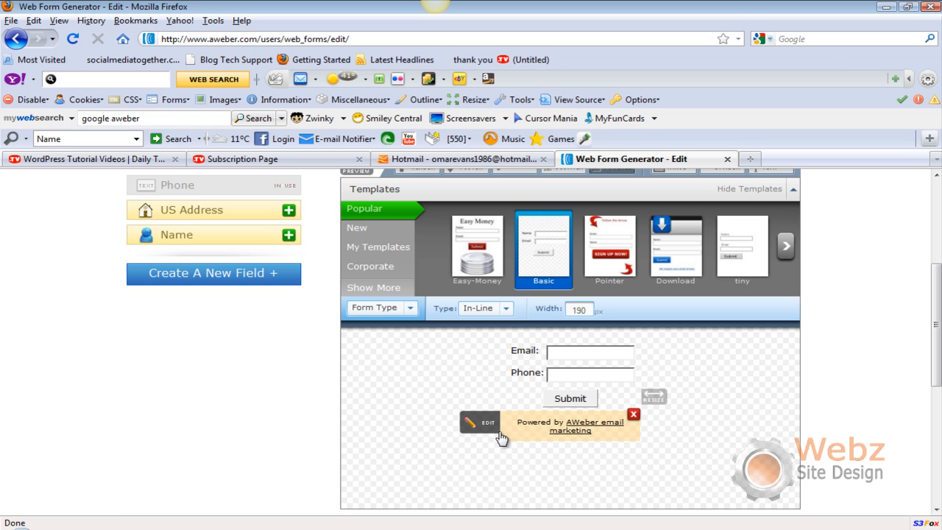
left_click(633, 417)
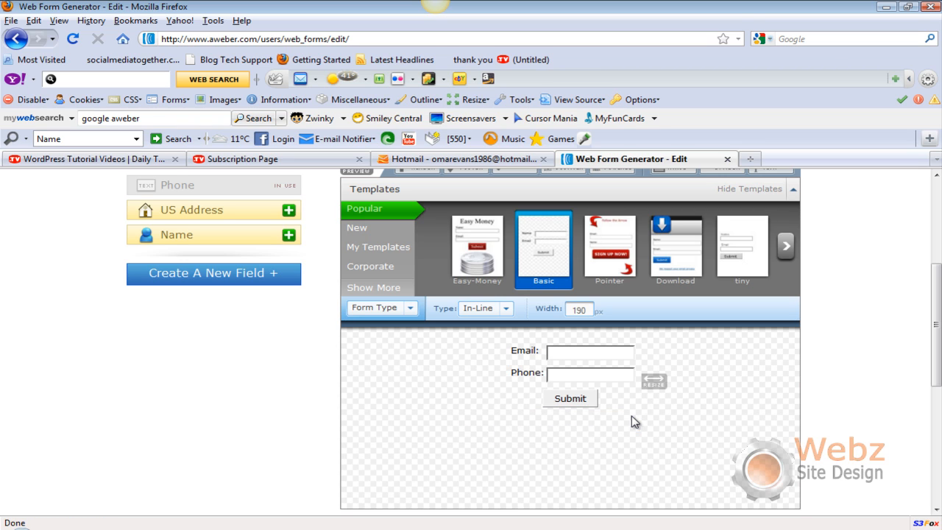
scroll(633, 422, "up", 2)
mouse_move(632, 425)
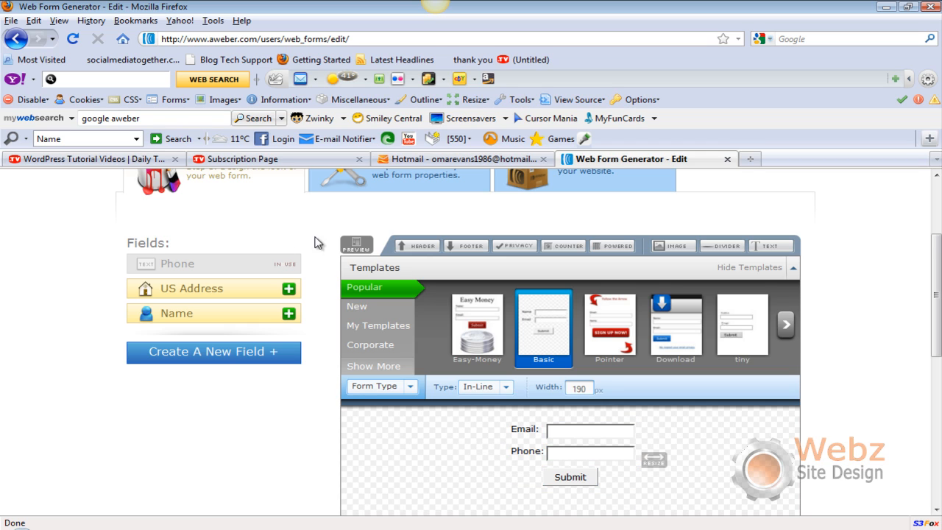
left_click(412, 390)
scroll(622, 317, "down", 3)
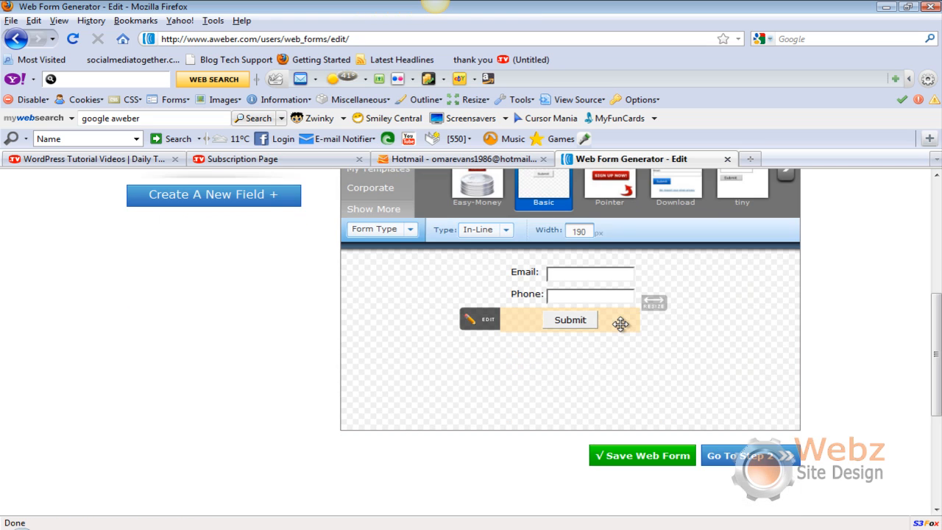
scroll(621, 325, "up", 2)
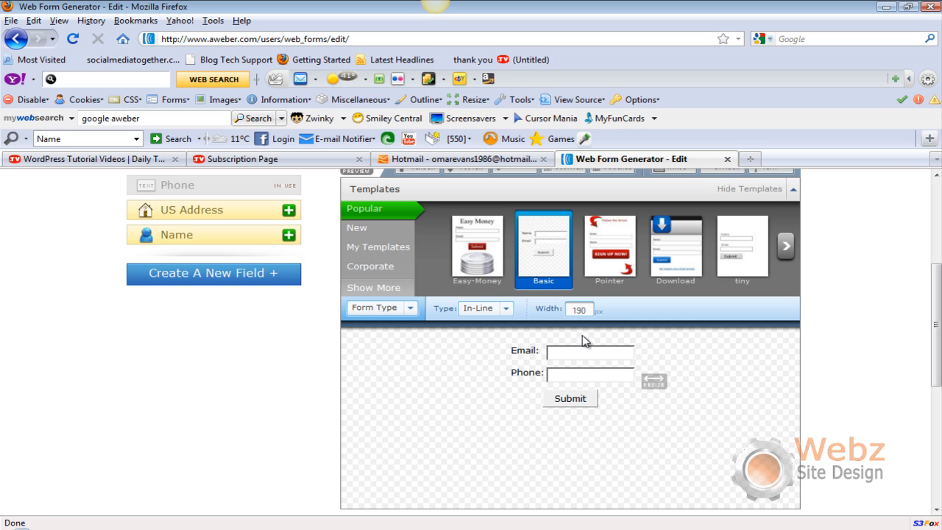
mouse_move(593, 354)
mouse_move(498, 381)
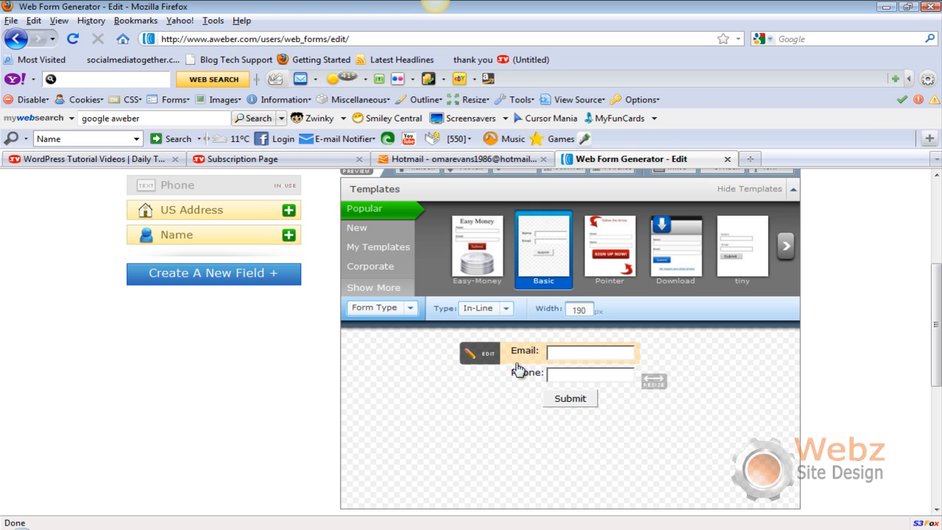
mouse_move(553, 358)
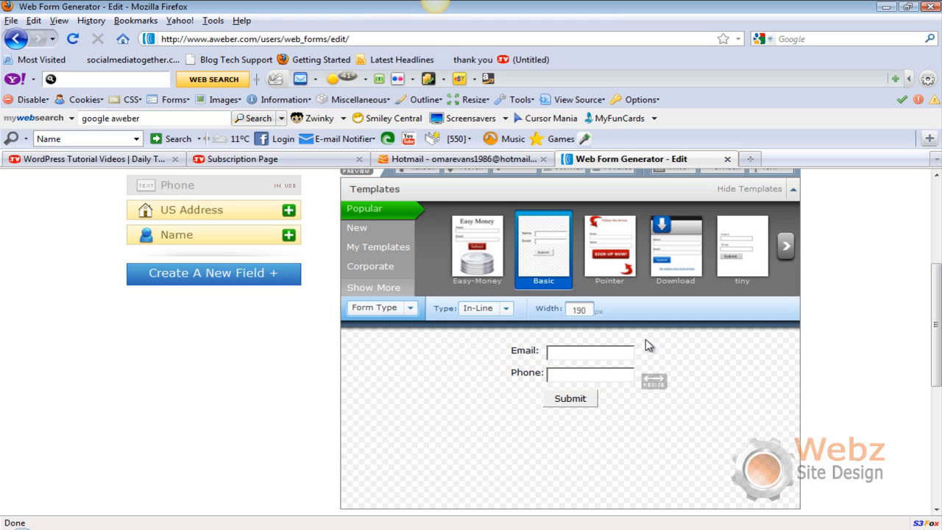
Step: Resize the form to a width of about 263 px
scroll(718, 363, "up", 2)
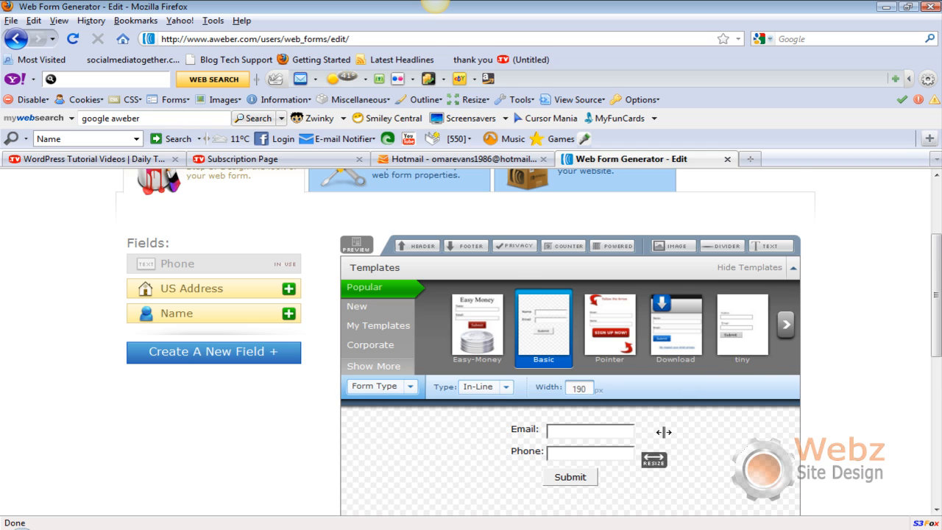
scroll(664, 433, "down", 2)
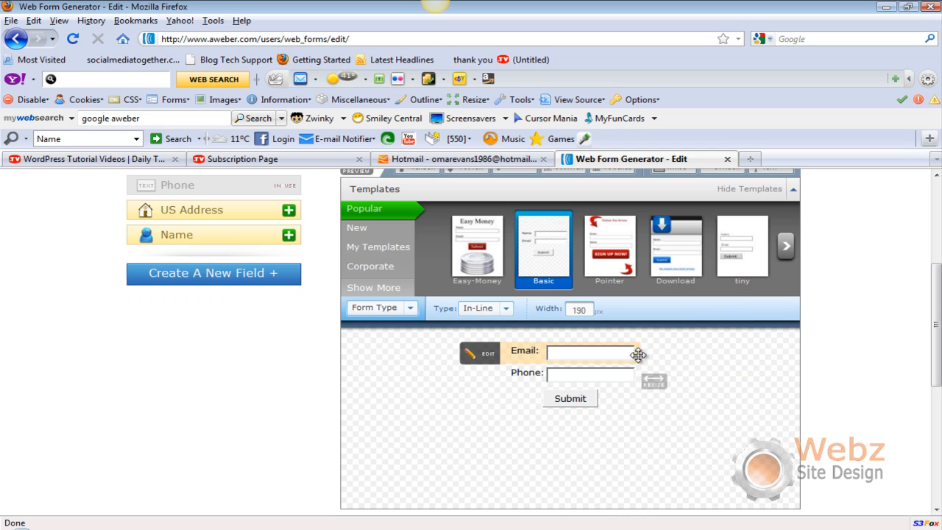
mouse_move(642, 366)
left_mouse_down()
mouse_move(727, 373)
mouse_move(647, 375)
left_mouse_up()
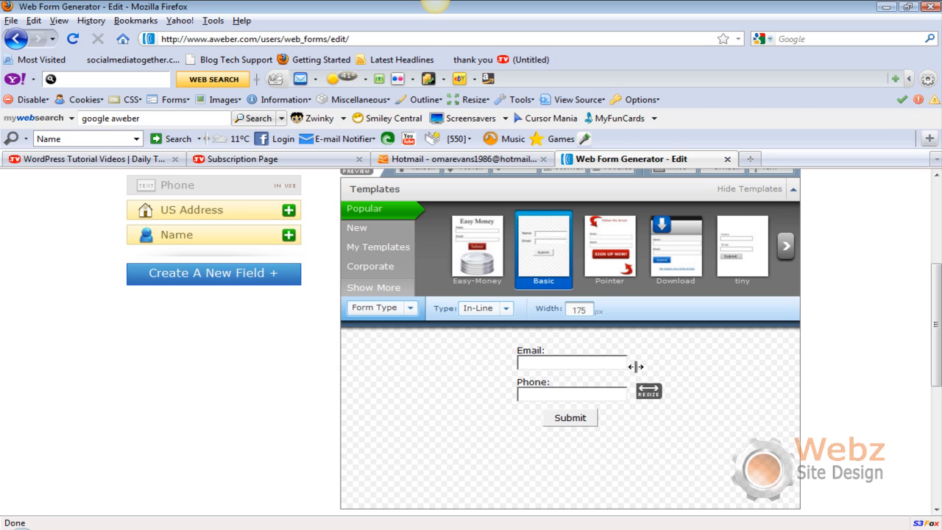
left_click_drag(635, 366, 699, 365)
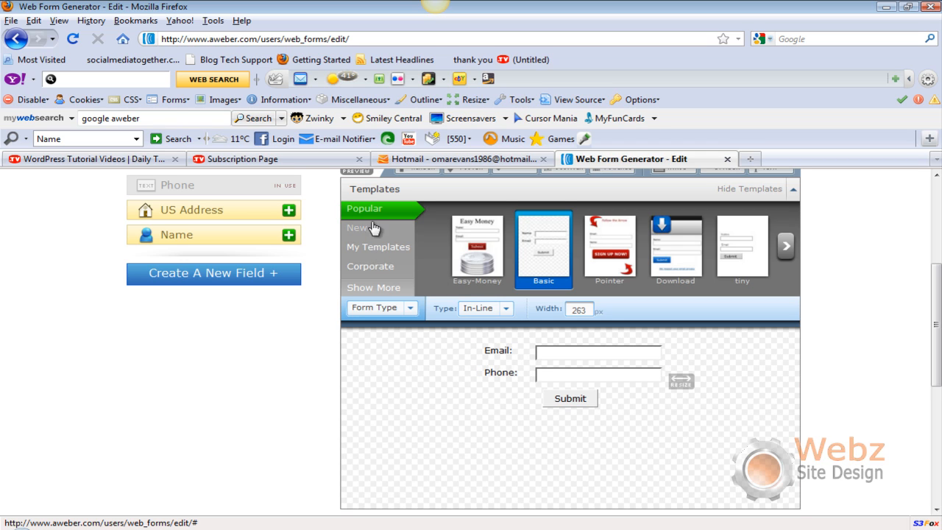
Step: Show the submit button's style settings and change the button's text to "get started"
left_click(407, 310)
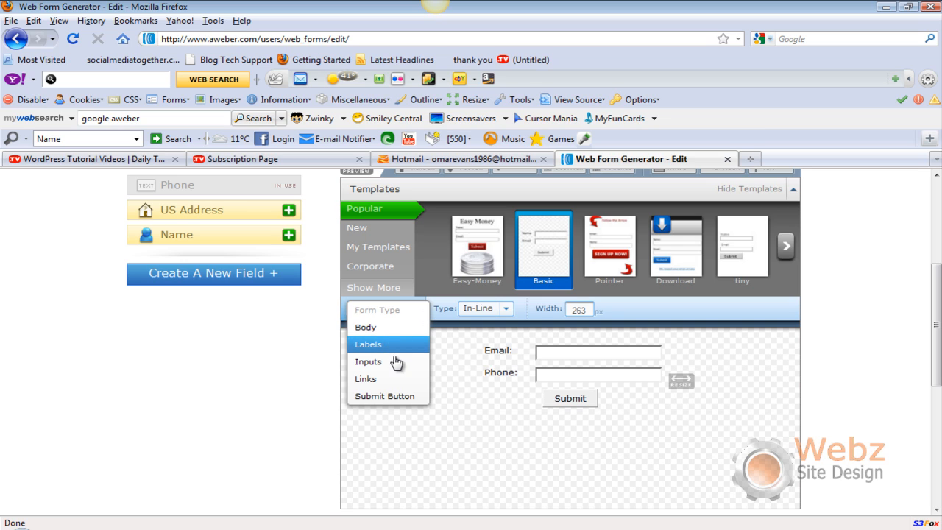
left_click(409, 396)
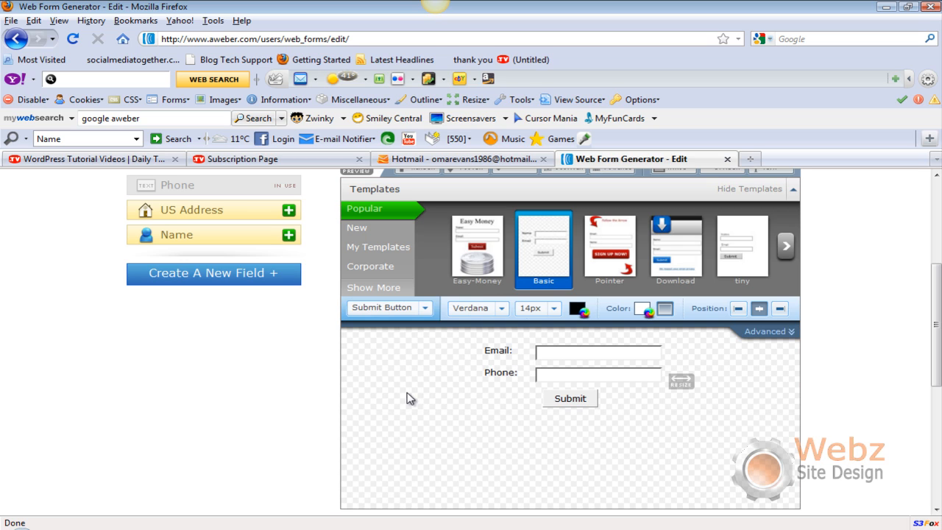
left_click(577, 400)
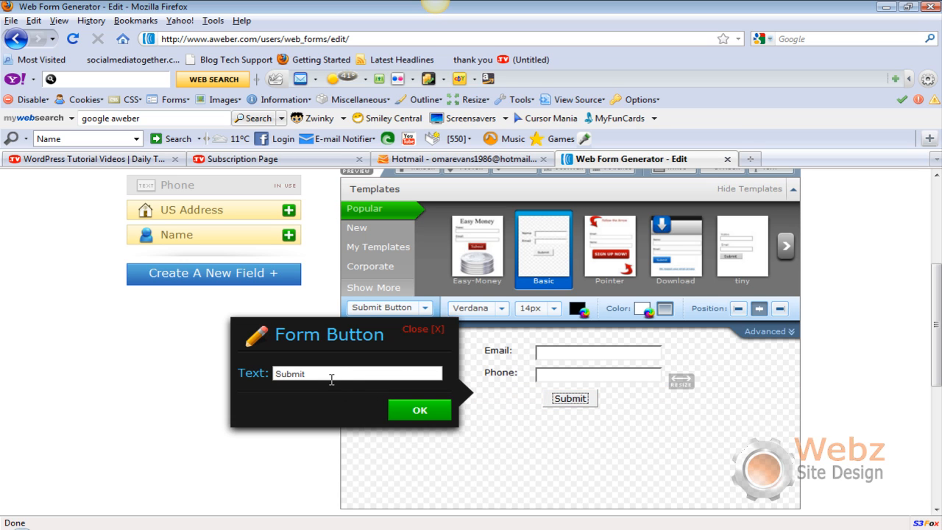
left_click_drag(312, 374, 273, 374)
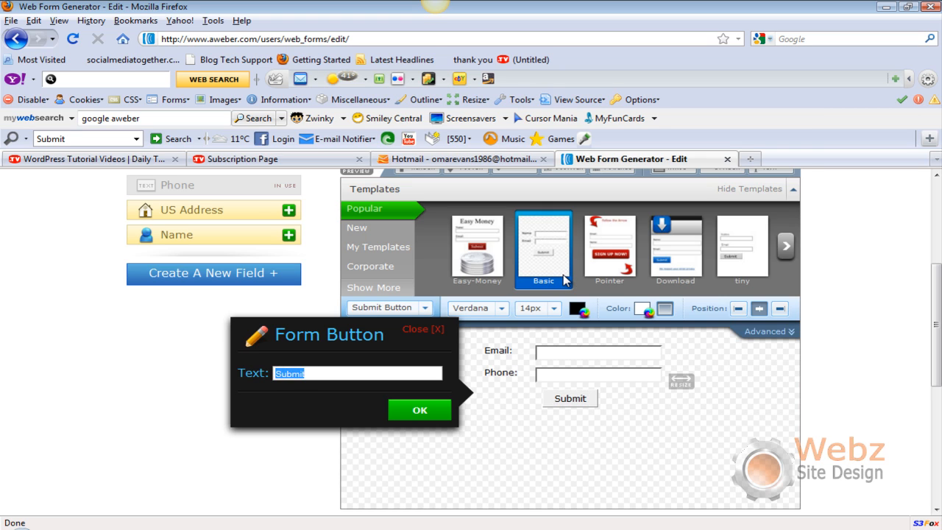
type("ge")
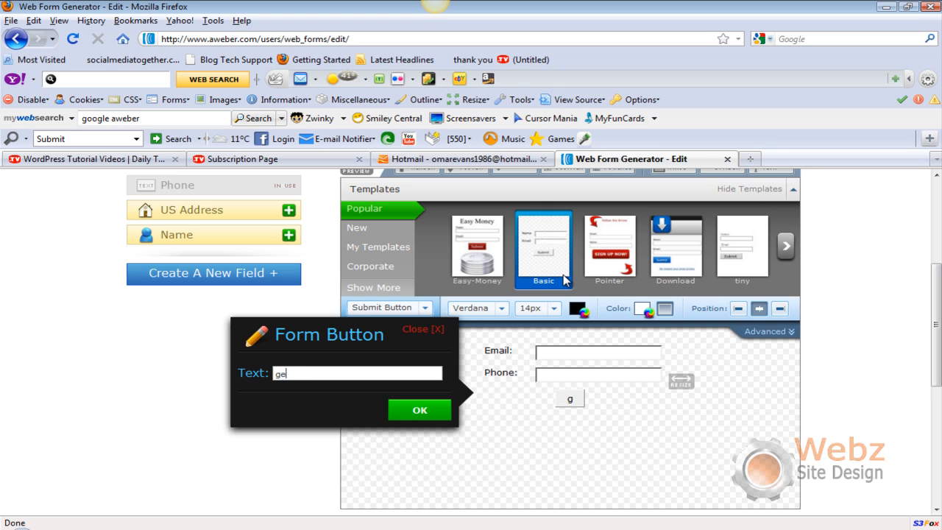
type("t started")
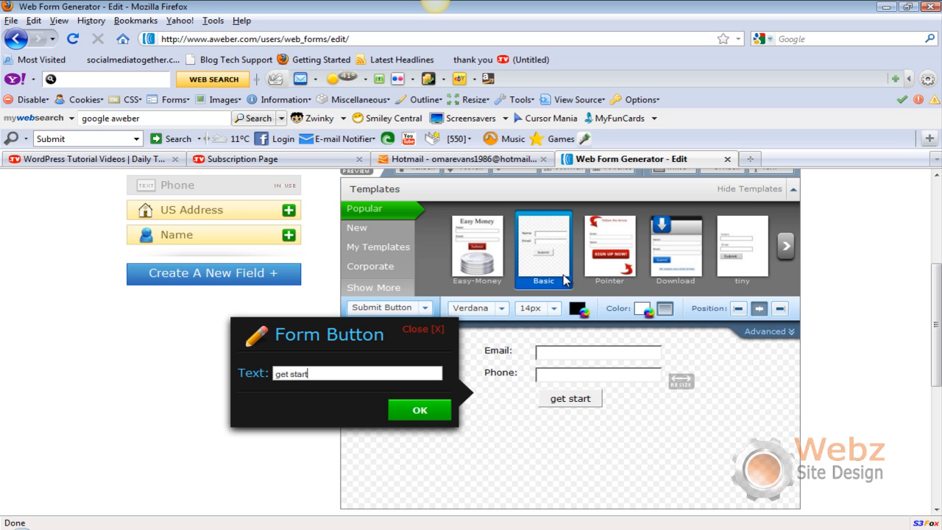
left_click(400, 414)
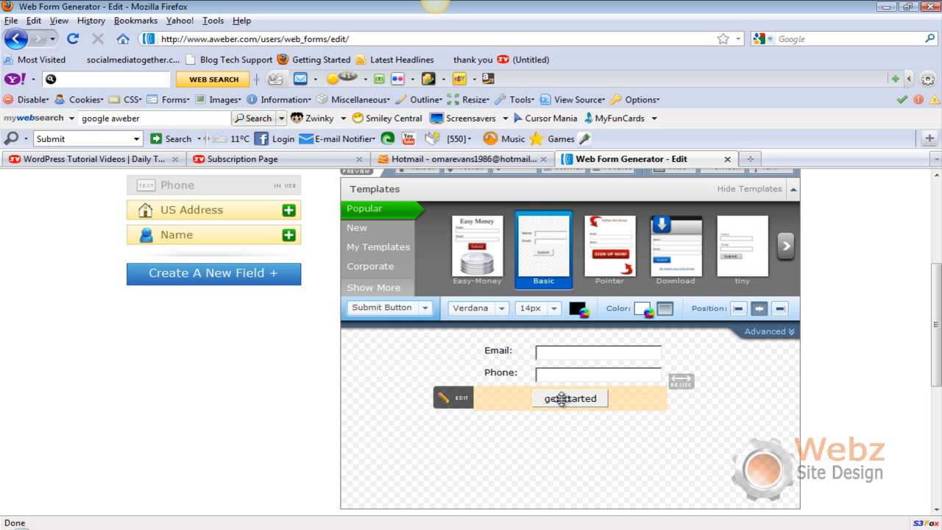
Step: Try the submit button's left and centre positions and align the button to the right of the form
left_click(779, 309)
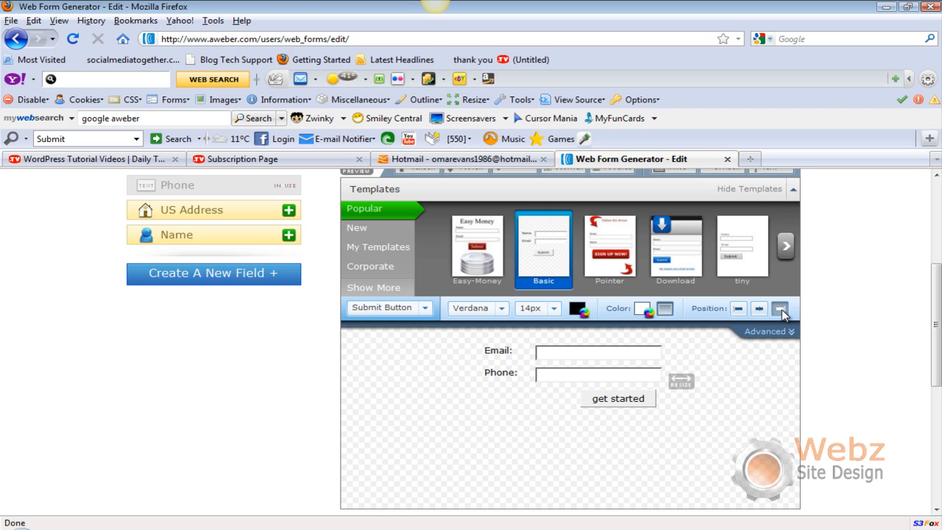
left_click(738, 309)
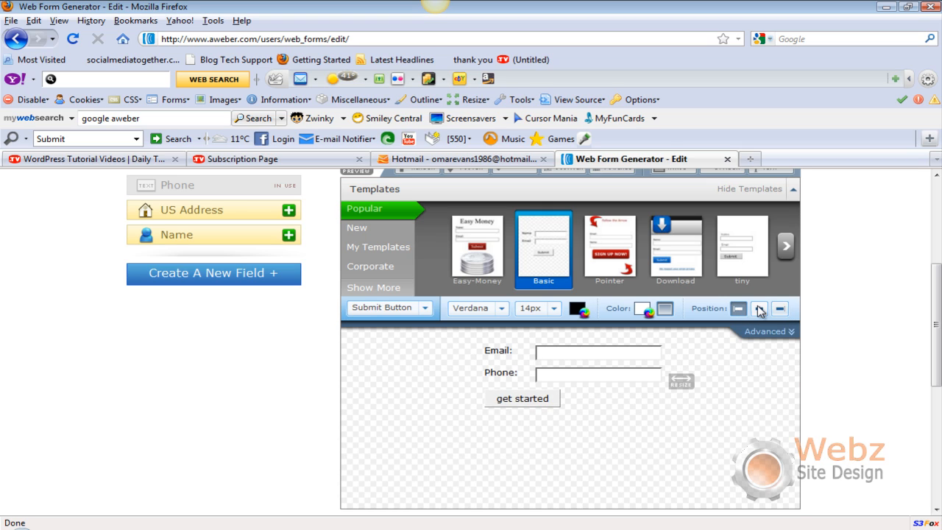
left_click(759, 309)
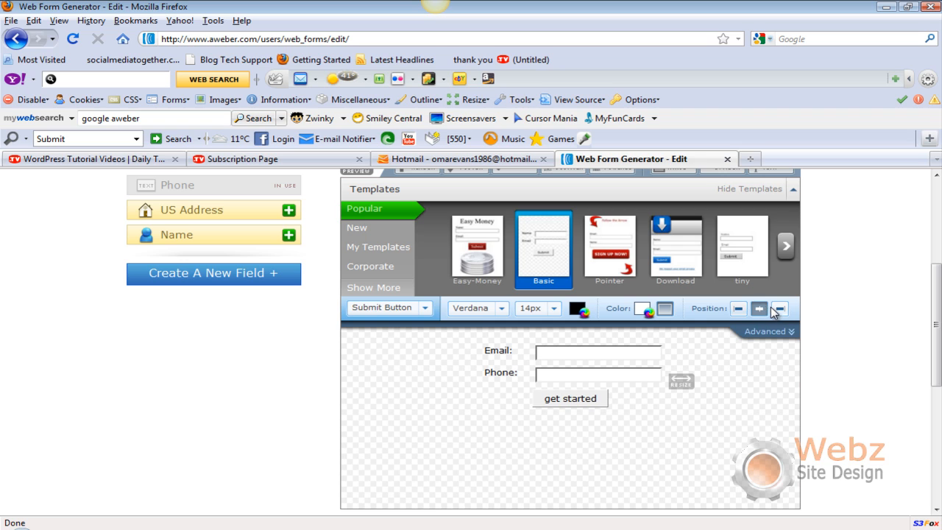
left_click(780, 309)
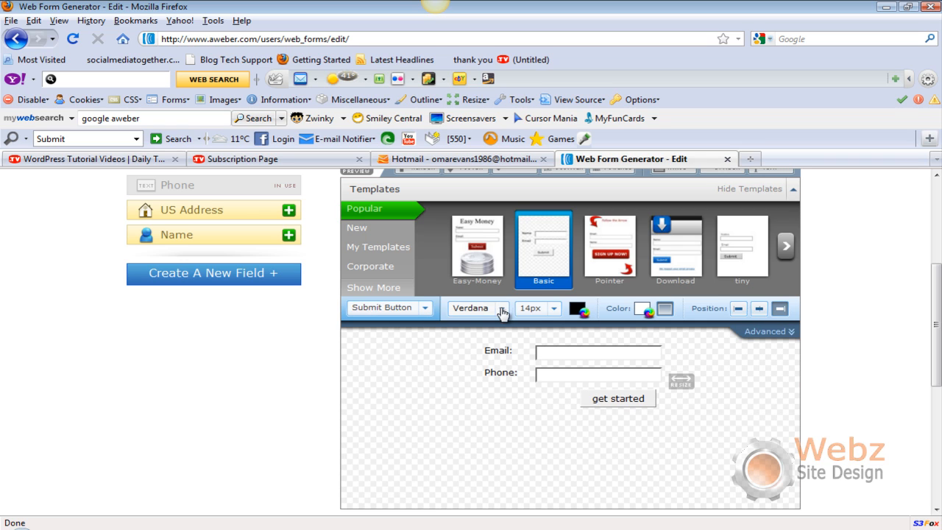
Step: Set the submit button's font to Helvetica and its text colour to a greyish purple
left_click(501, 309)
left_click(495, 349)
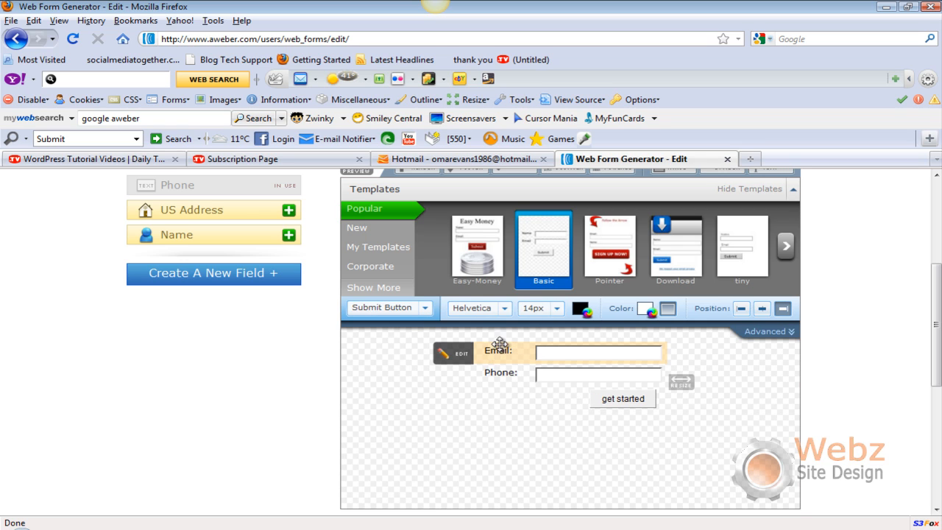
left_click(582, 311)
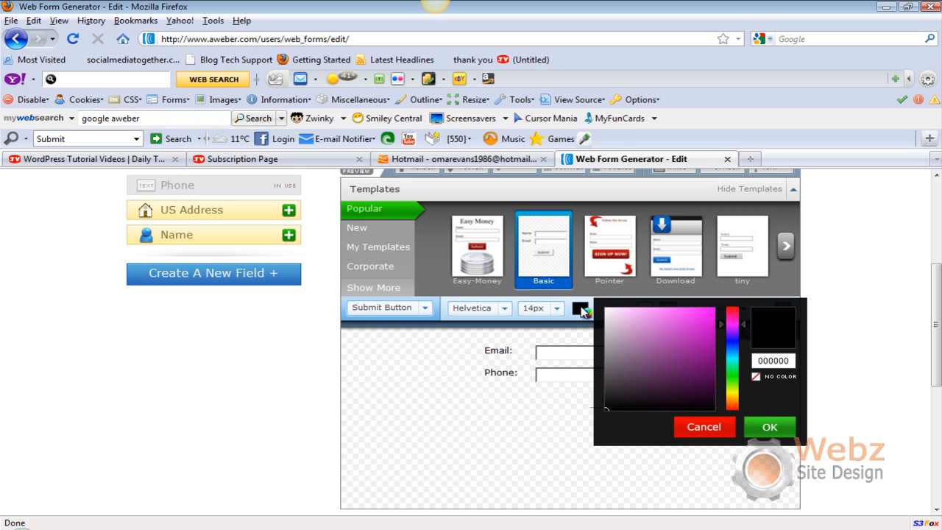
left_click(771, 431)
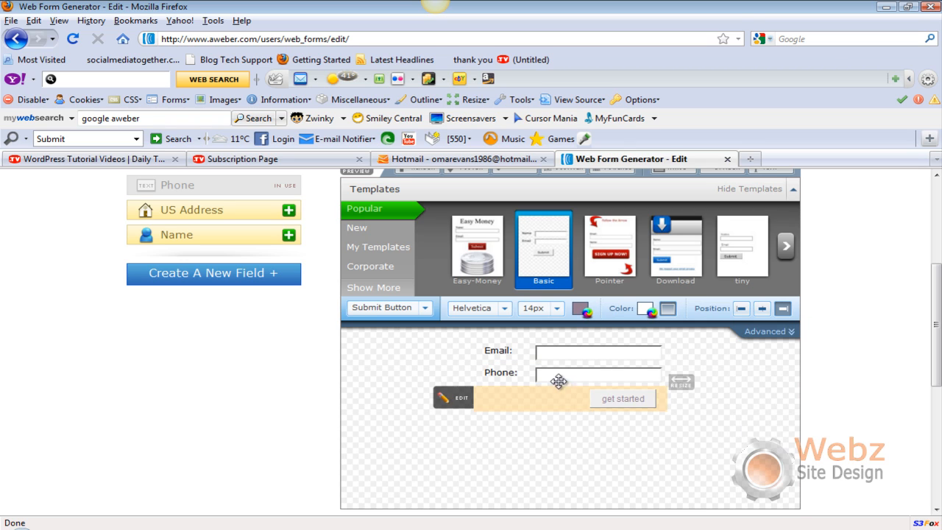
Step: Examine the submit button's advanced Button Image option without setting an image
left_click(792, 332)
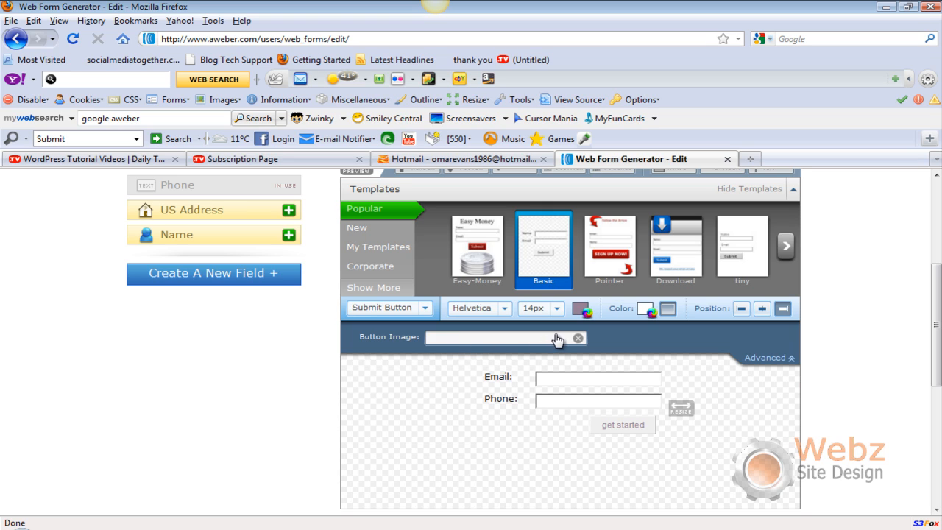
left_click(453, 341)
left_click(767, 357)
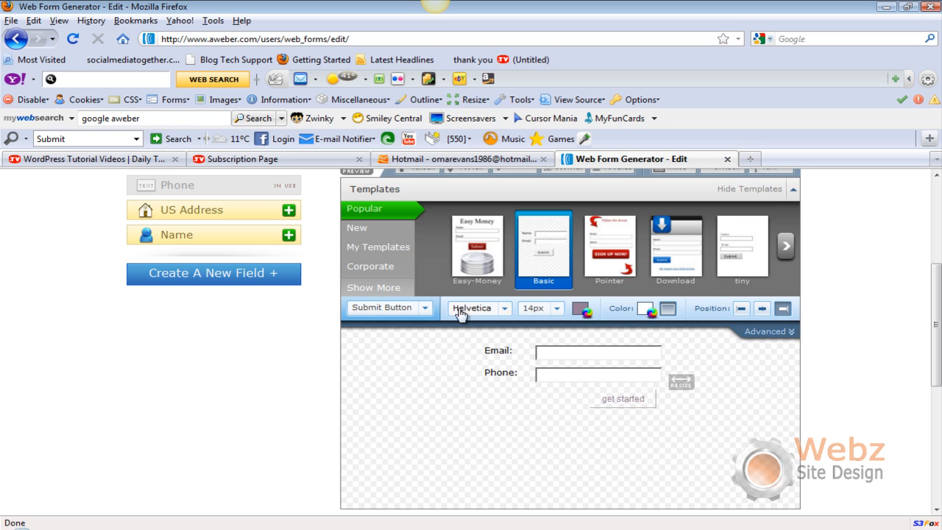
Step: Examine the form body's style settings, including the advanced background image and padding options
left_click(424, 310)
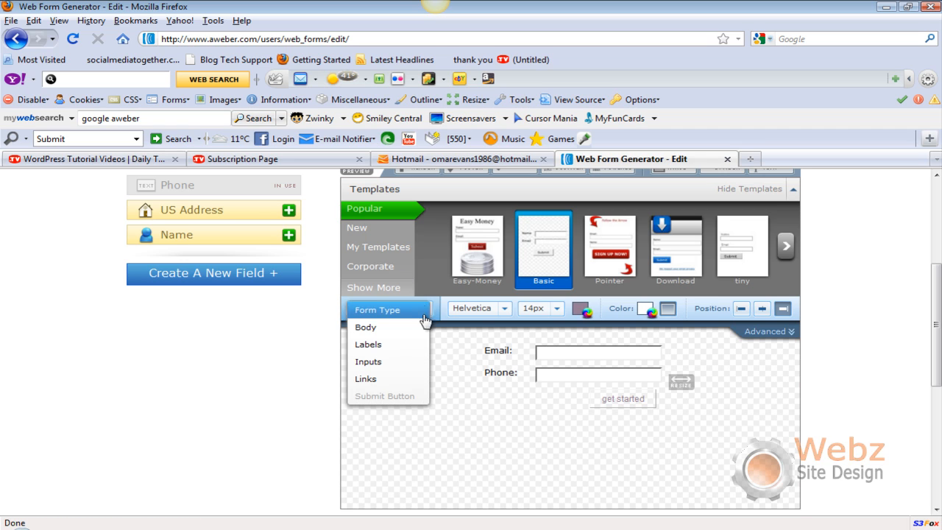
left_click(388, 329)
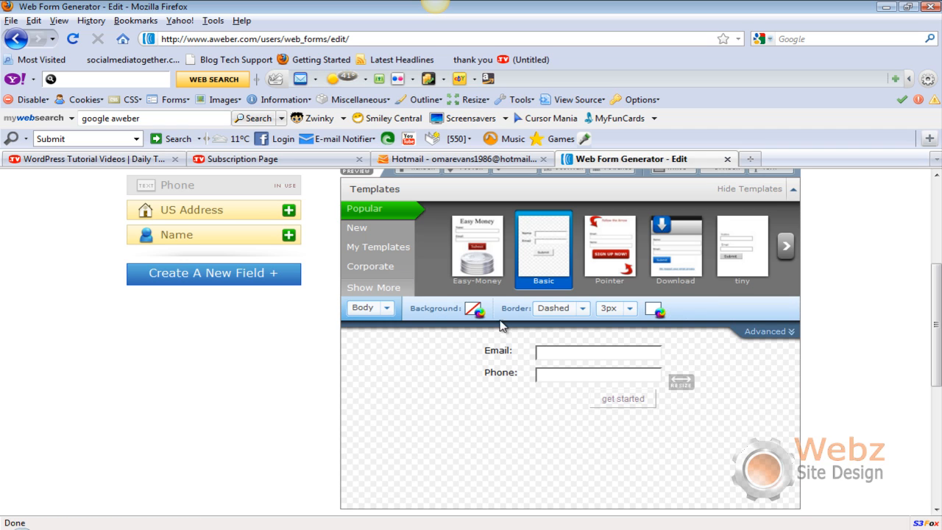
left_click(782, 331)
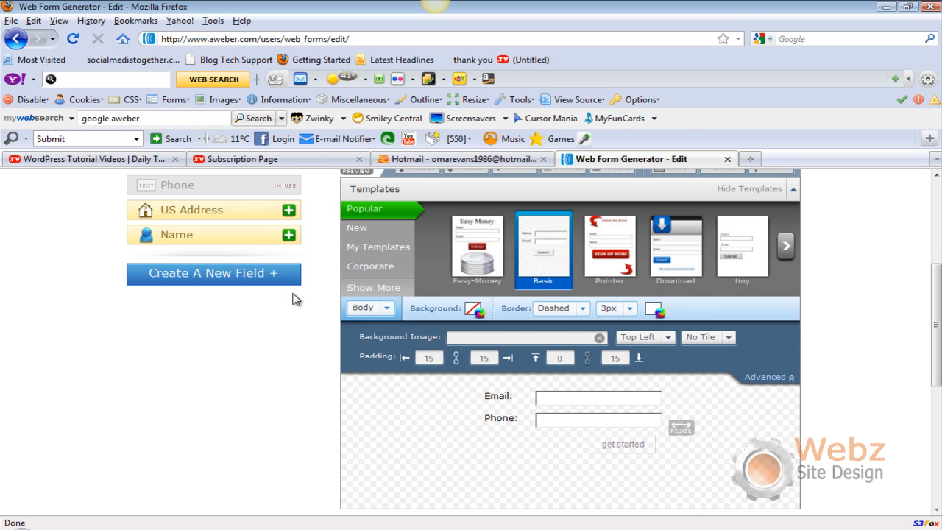
scroll(292, 298, "up", 2)
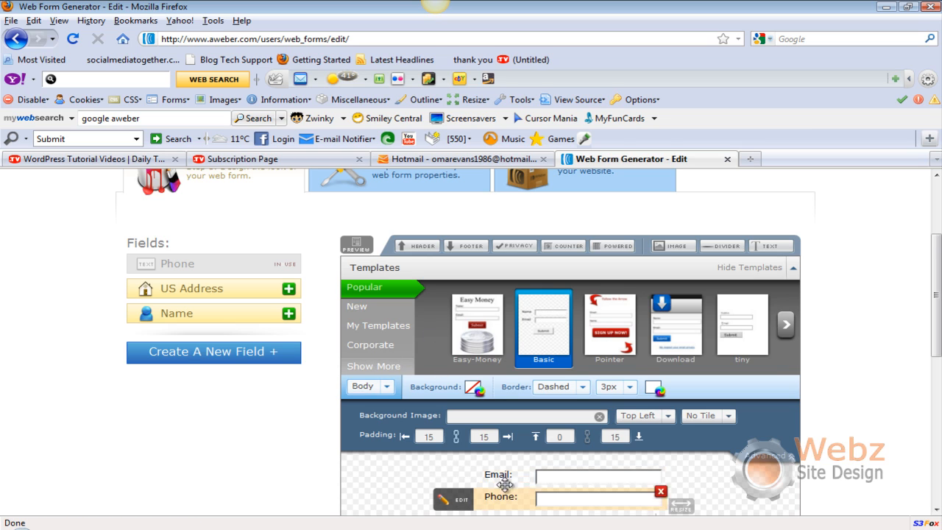
left_click_drag(938, 314, 938, 345)
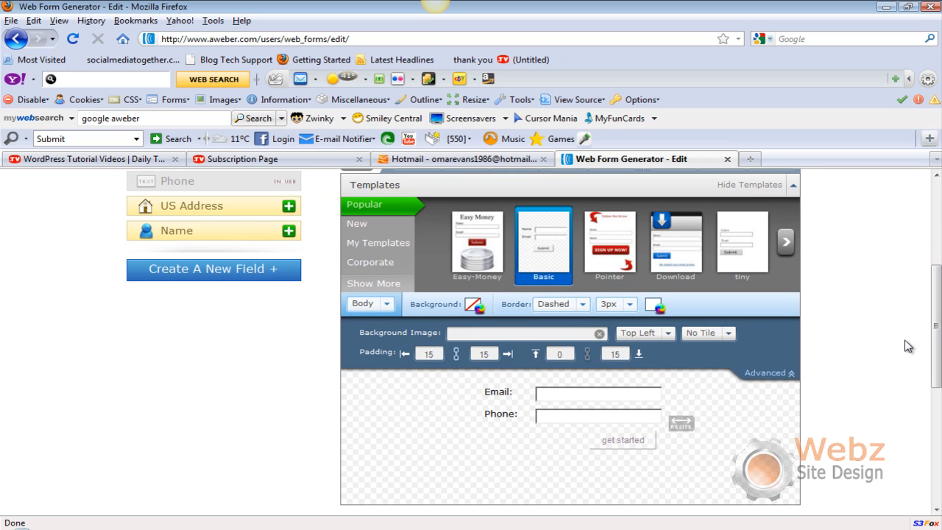